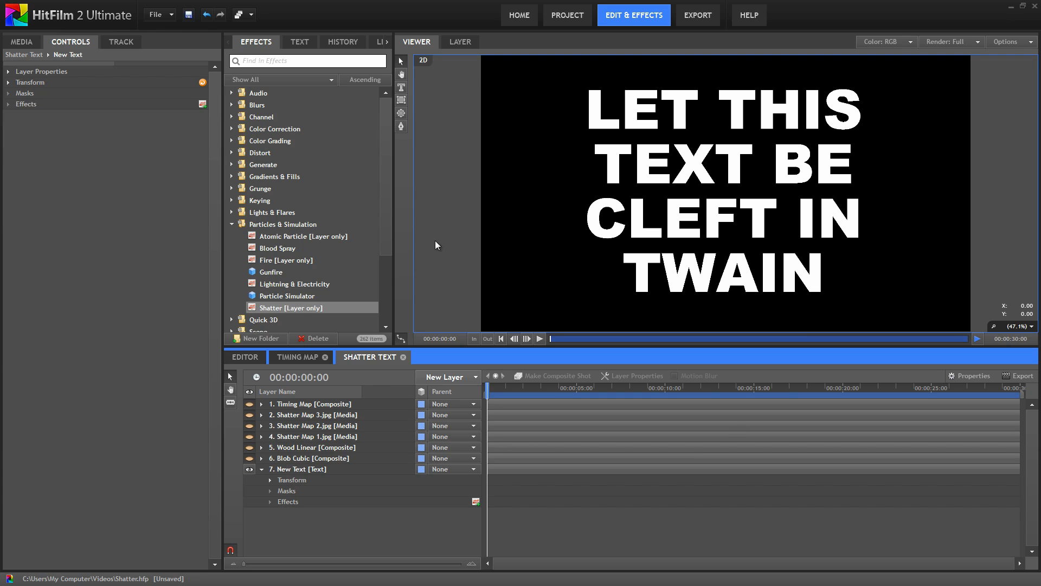
# Apply Shatter to the New Text layer, preview the burst, and reveal its Position settings.
pyautogui.moveTo(298, 308); pyautogui.dragTo(304, 469)
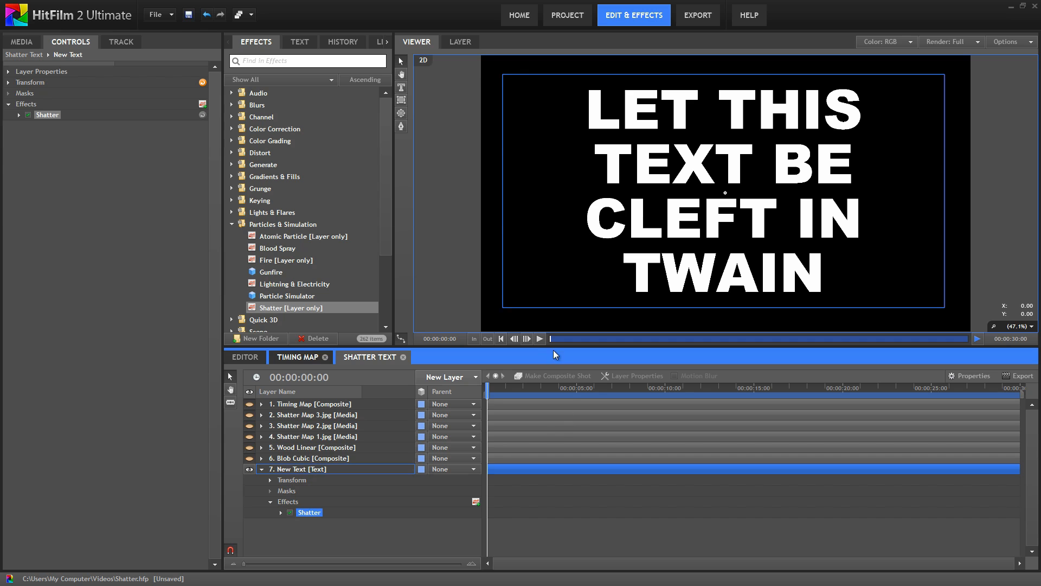
pyautogui.click(541, 340)
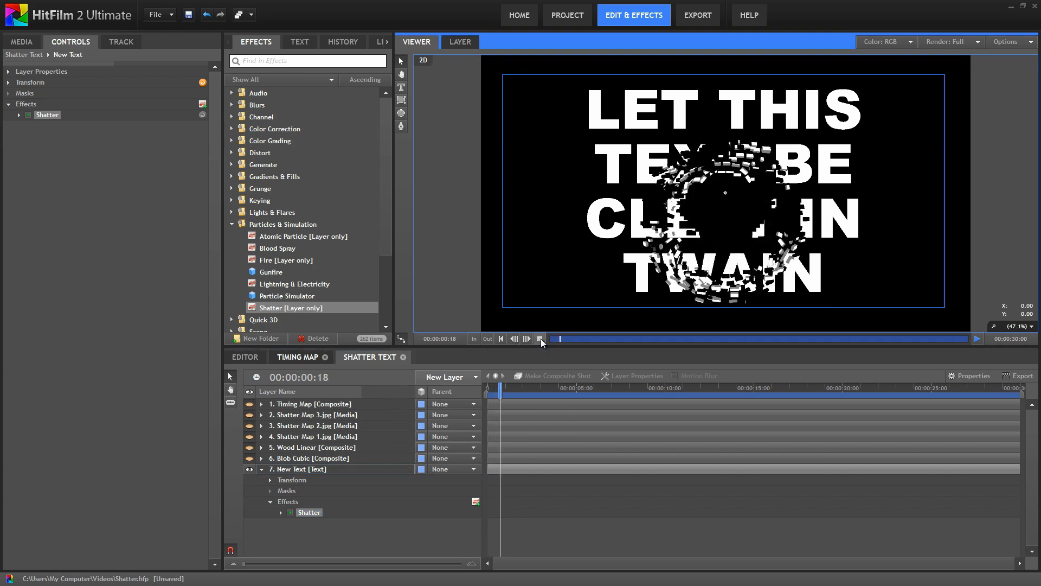
pyautogui.click(541, 338)
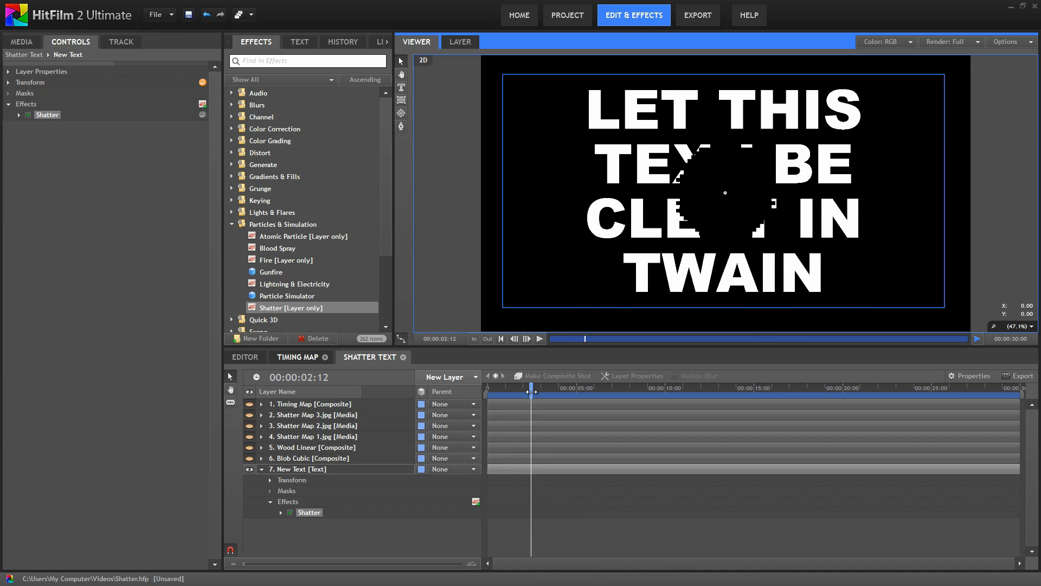
pyautogui.click(18, 116)
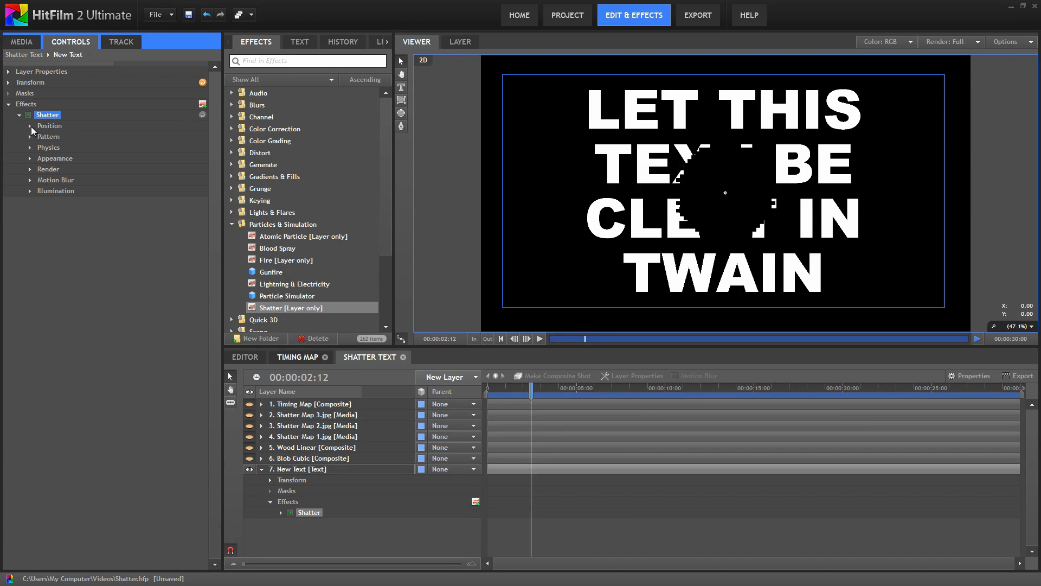
pyautogui.click(30, 126)
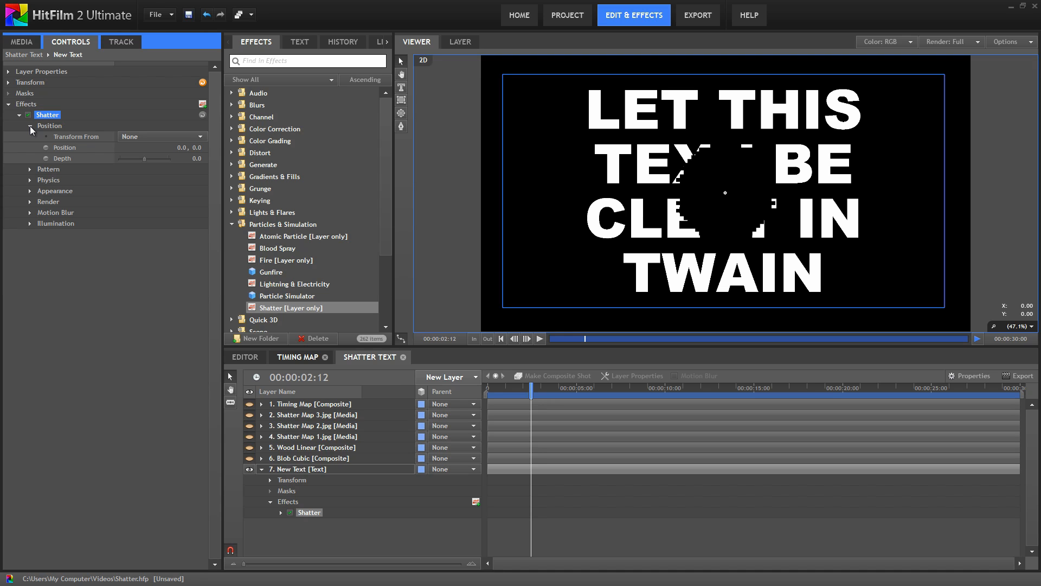
# Add a 3D New Point layer and accept adding a camera to the composition.
pyautogui.click(446, 377)
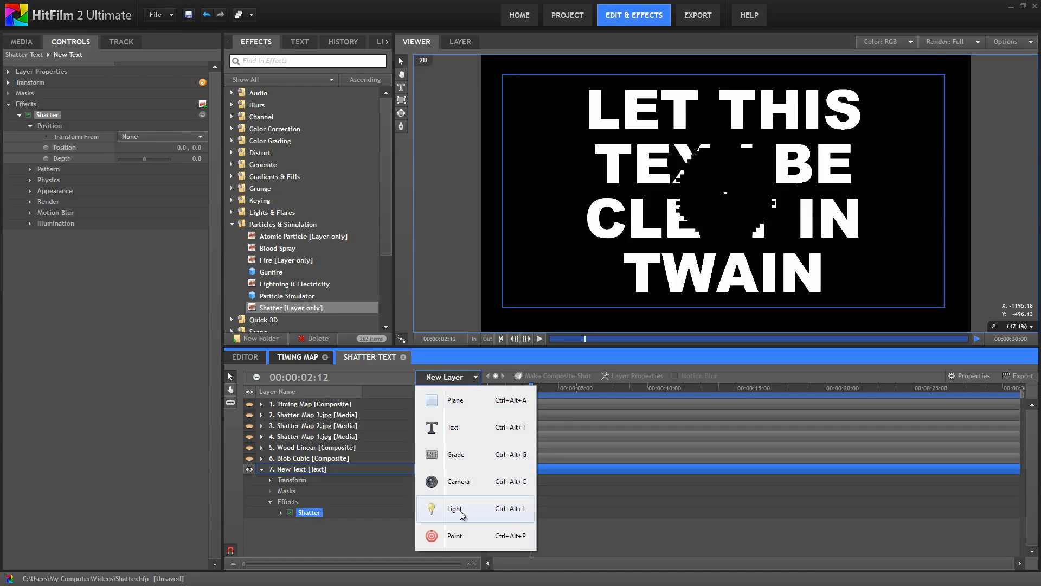
pyautogui.click(456, 535)
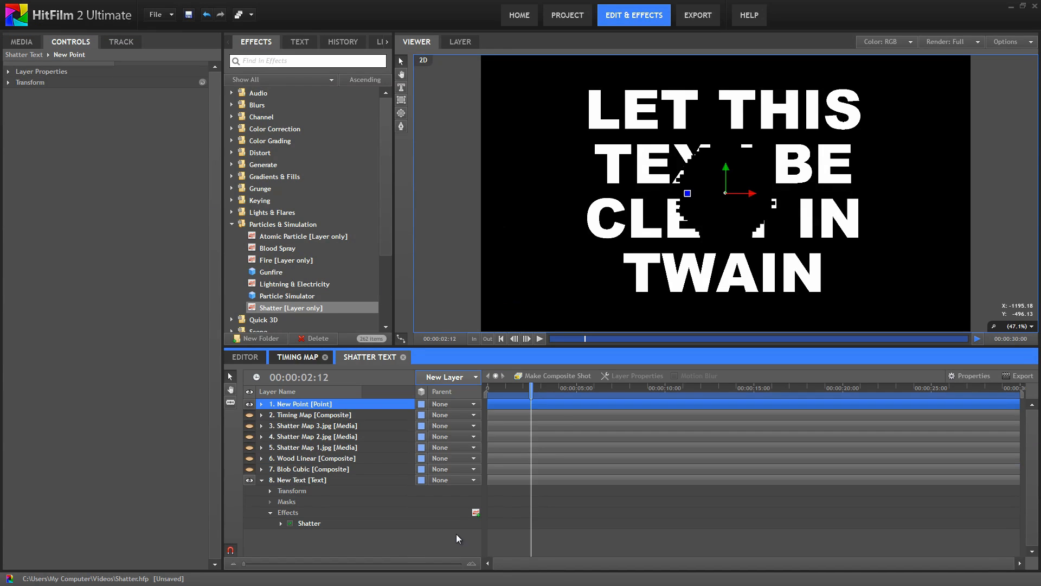
pyautogui.click(420, 405)
pyautogui.click(426, 432)
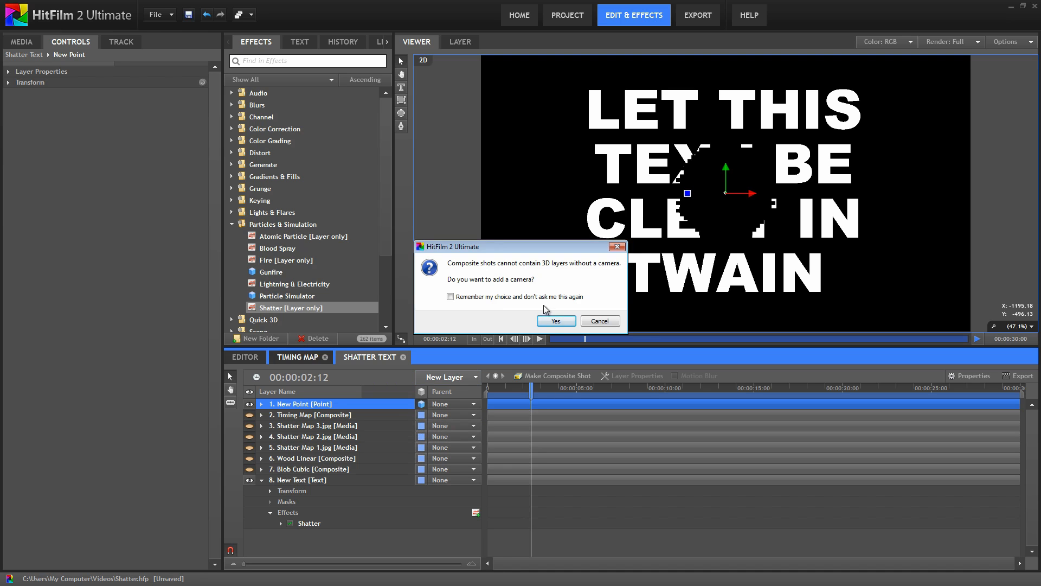
pyautogui.click(551, 321)
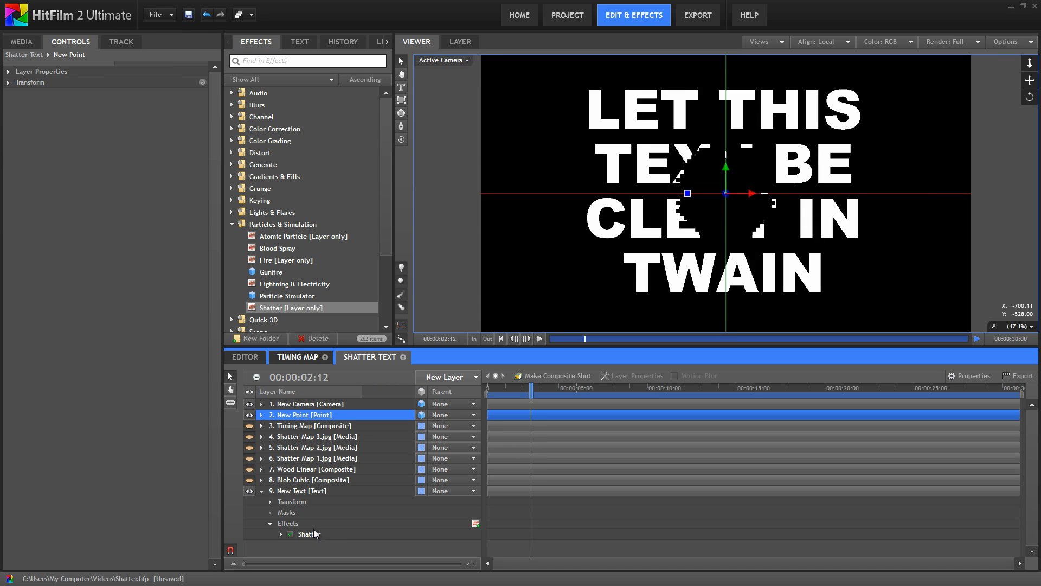
# Set the Shatter's Transform From to New Point and replay from the start.
pyautogui.click(311, 535)
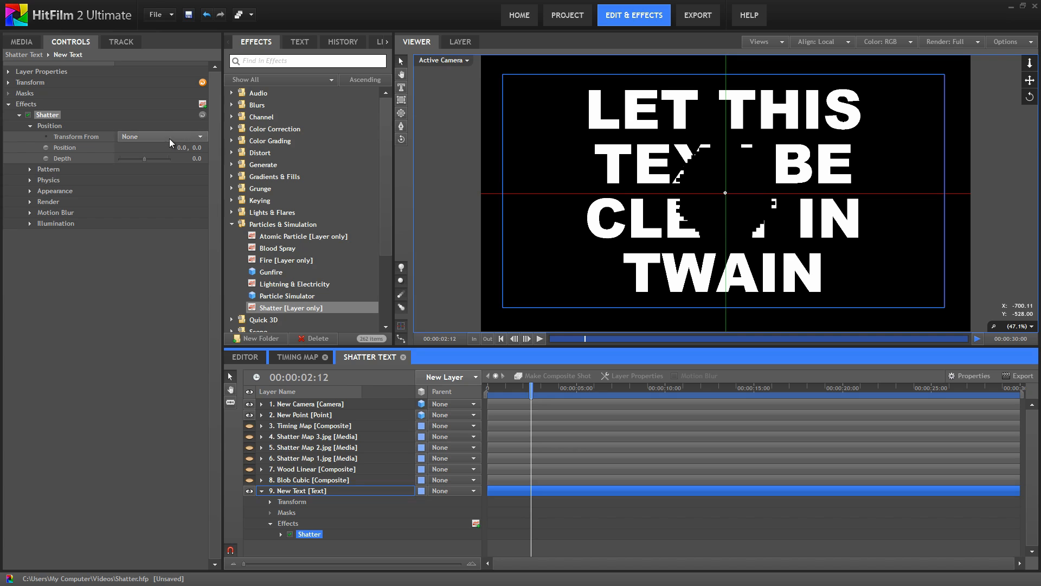
pyautogui.click(194, 136)
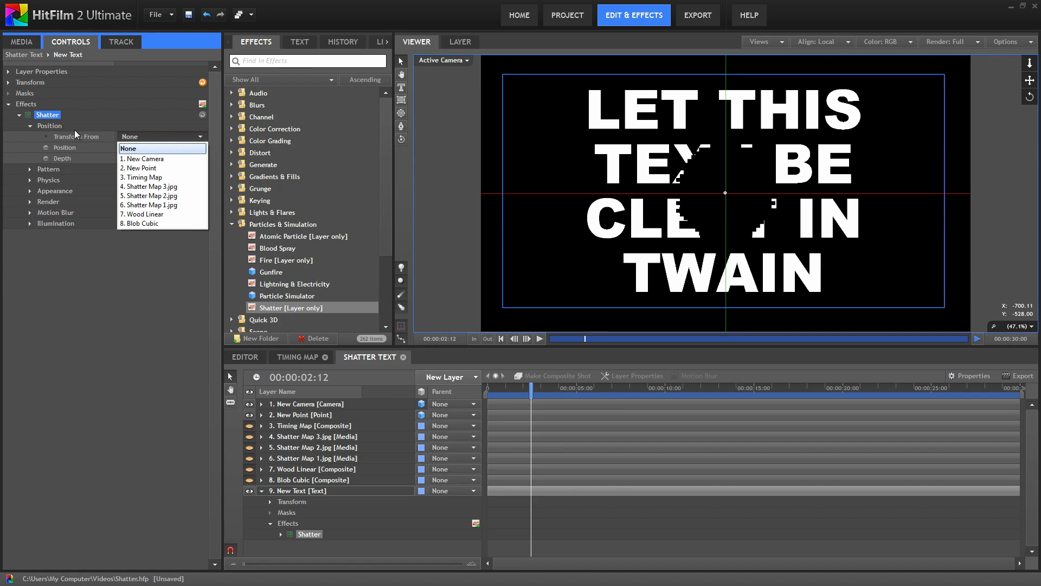
pyautogui.click(142, 168)
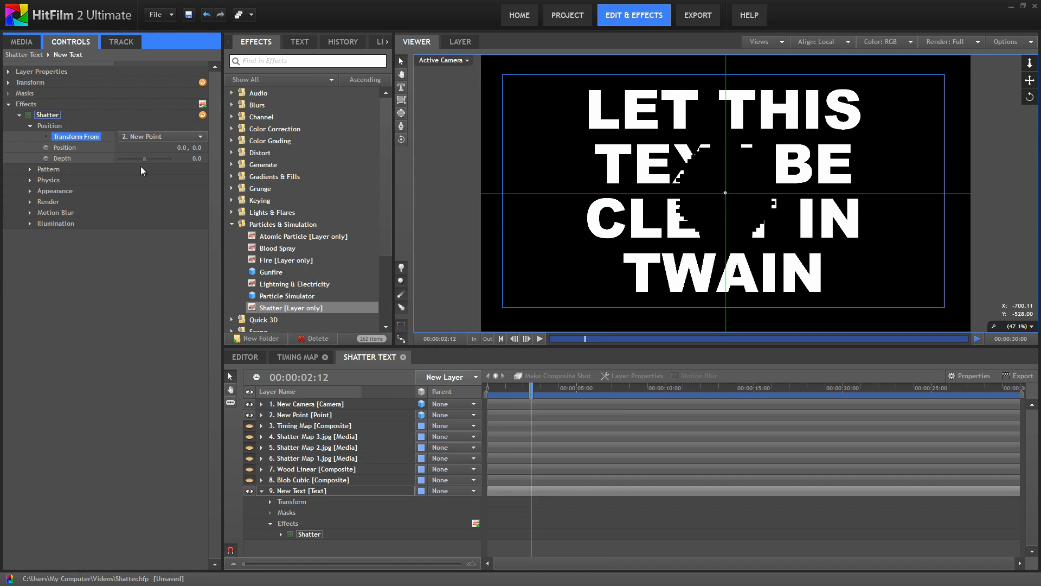
pyautogui.click(508, 395)
pyautogui.press('Home')
pyautogui.press('space')
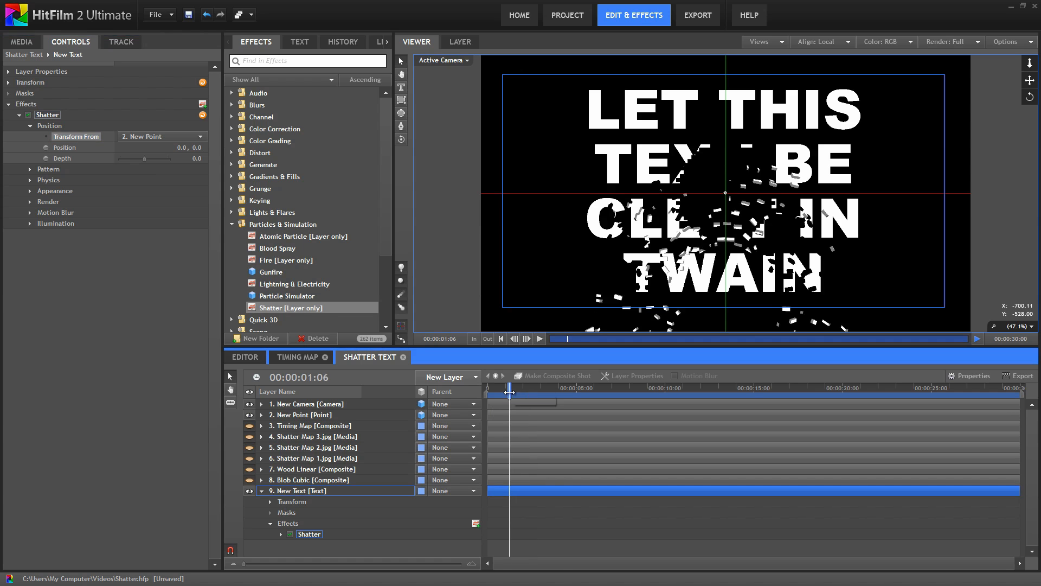
# Rotate the New Point to Y orientation 61° and preview the tilted shatter.
pyautogui.click(307, 415)
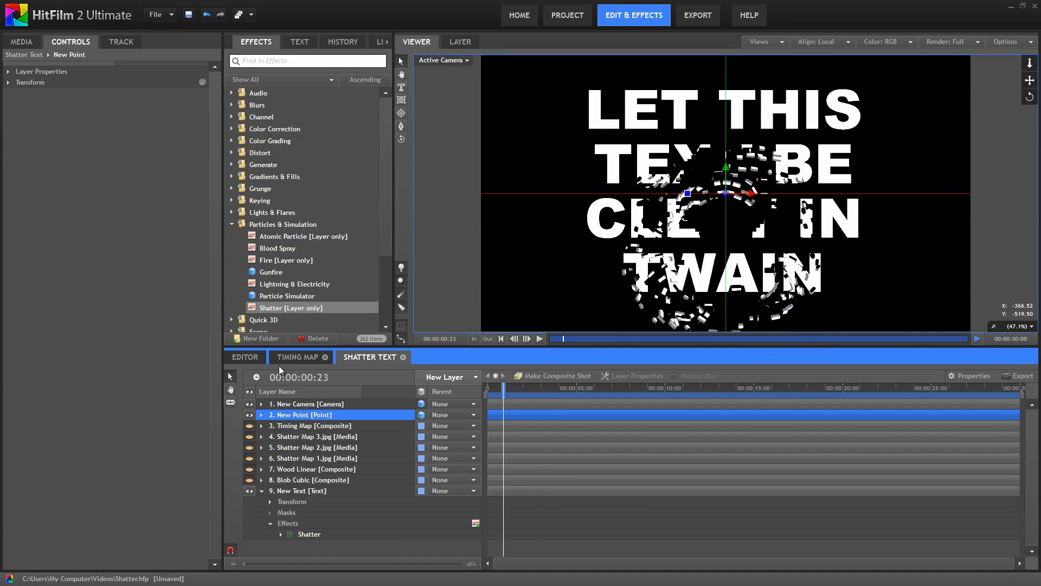
pyautogui.click(8, 83)
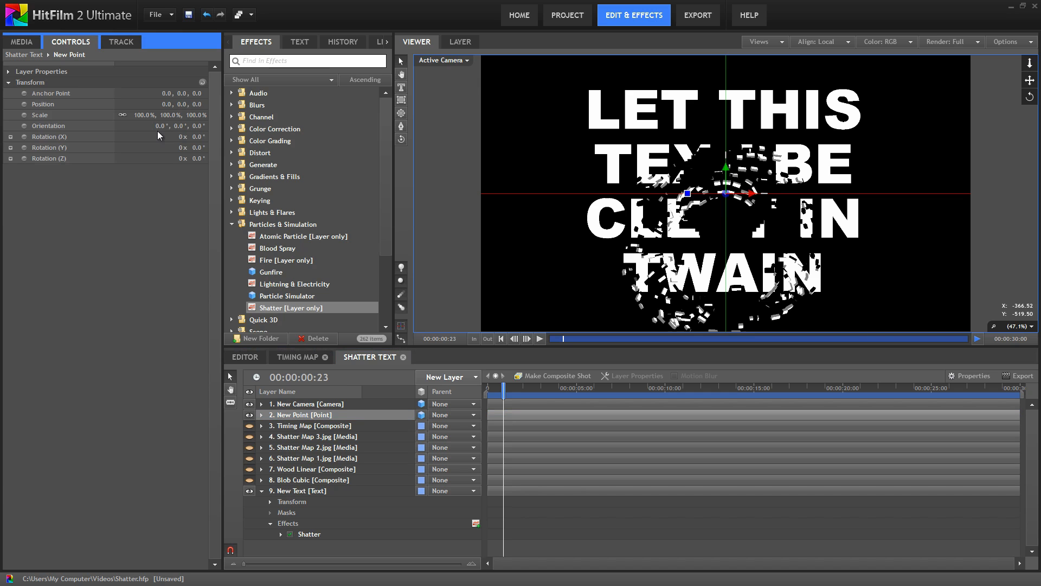
pyautogui.moveTo(177, 127); pyautogui.dragTo(215, 133)
pyautogui.click(491, 389)
pyautogui.click(491, 389)
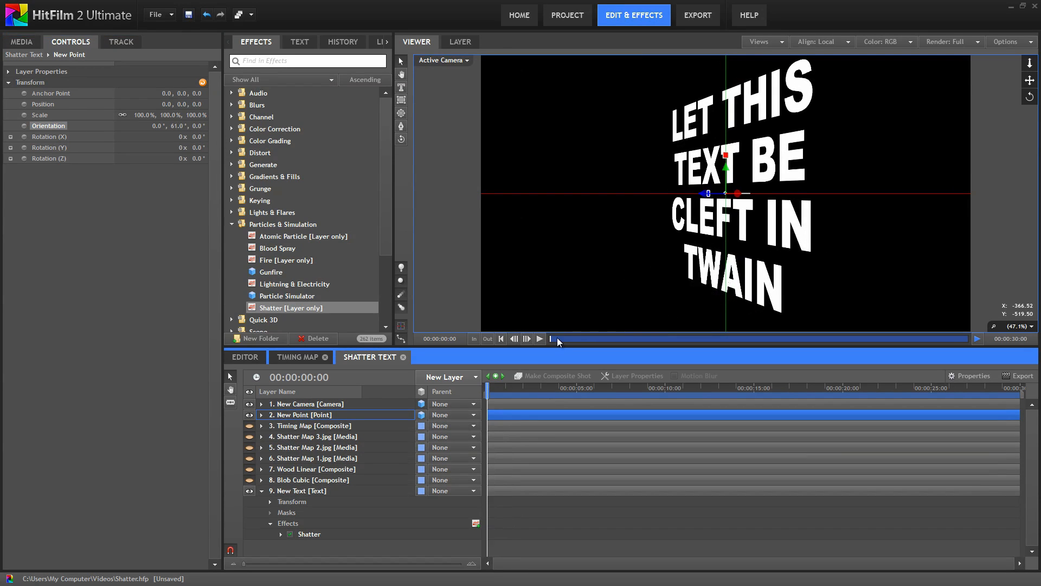
pyautogui.click(540, 338)
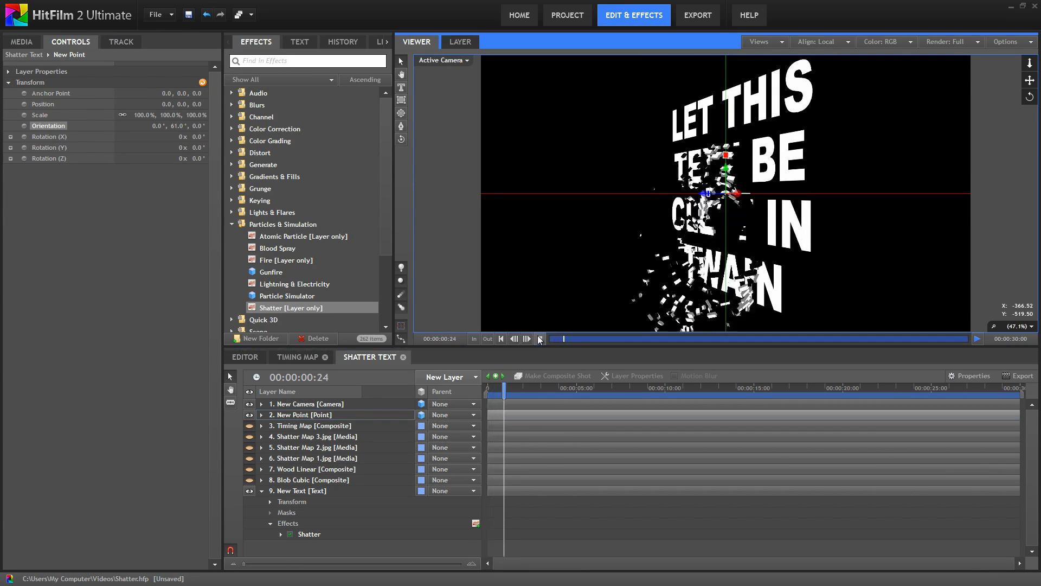
pyautogui.click(540, 339)
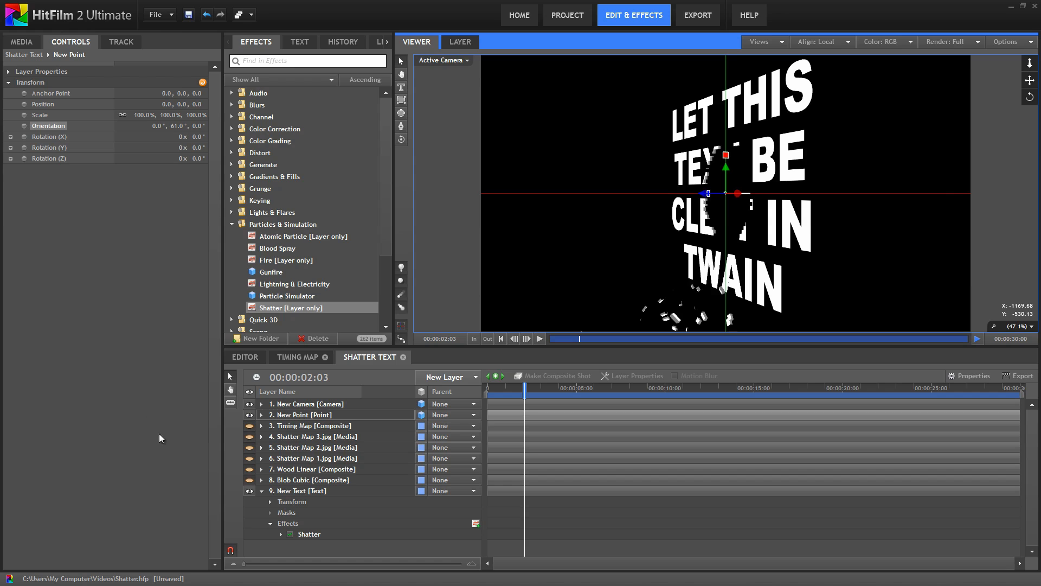
# Set the Shatter's Transform From back to None.
pyautogui.click(305, 535)
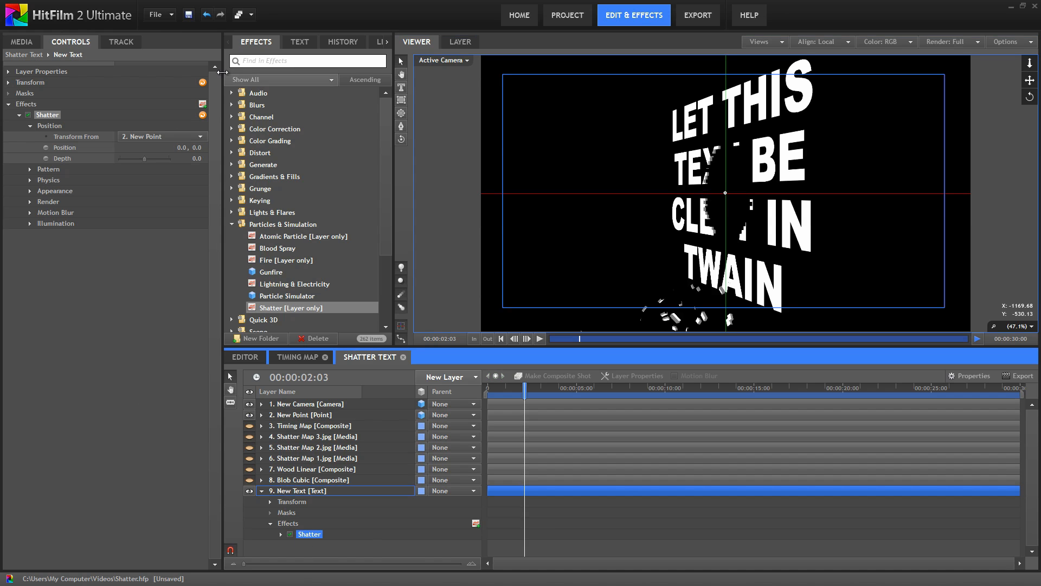
pyautogui.click(144, 134)
pyautogui.click(129, 148)
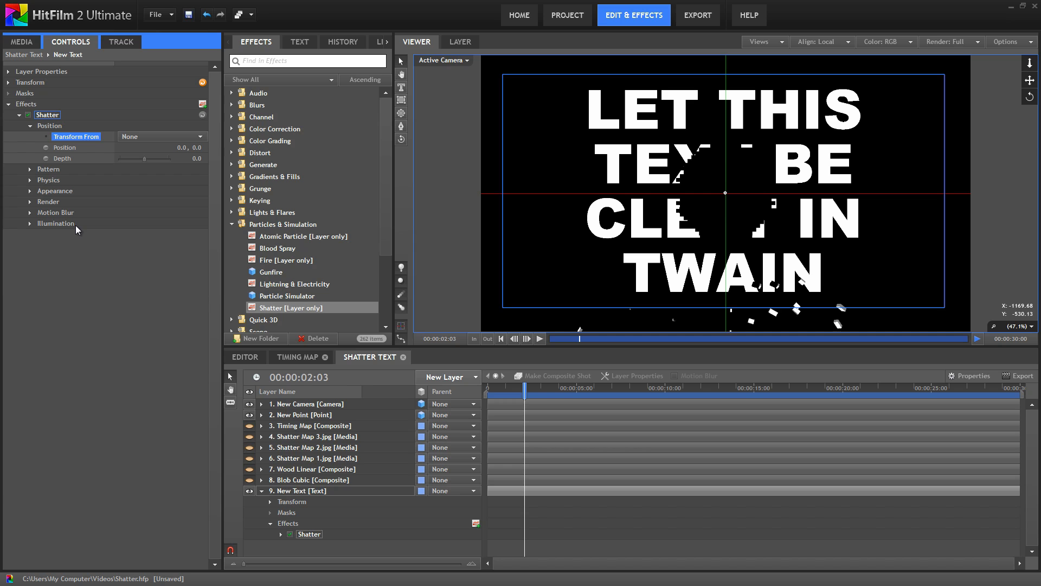
# Set the Shatter pattern Type to Hex, Size 55.0 and Extrusion 78.0.
pyautogui.moveTo(500, 397); pyautogui.dragTo(489, 397)
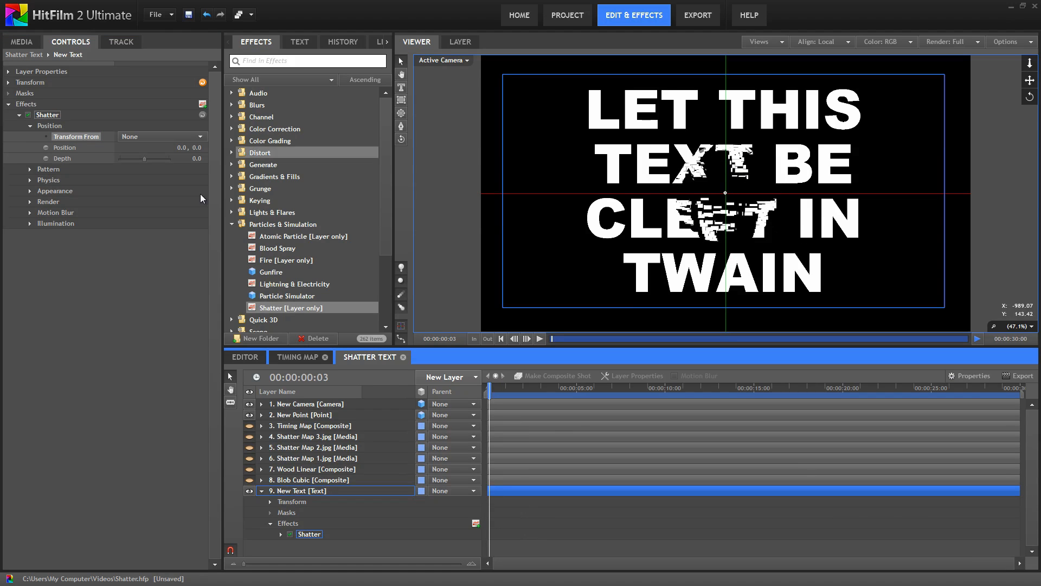
pyautogui.click(30, 127)
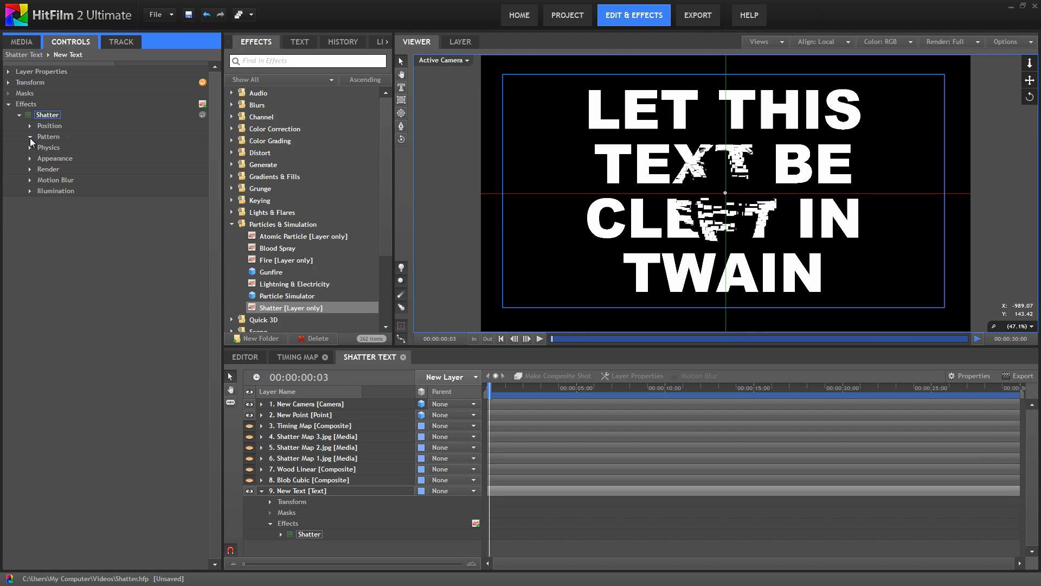
pyautogui.click(30, 137)
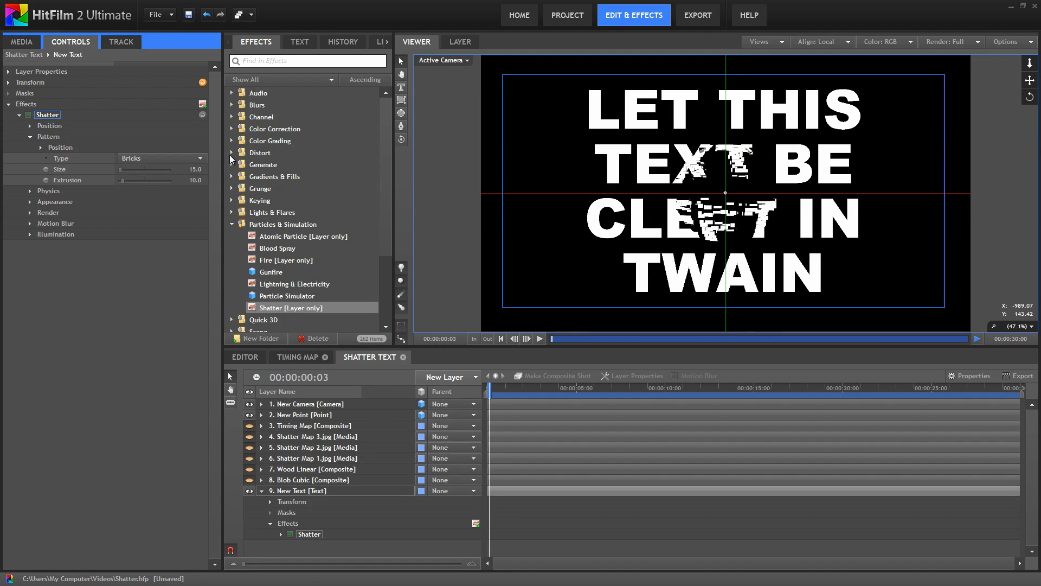
pyautogui.click(200, 157)
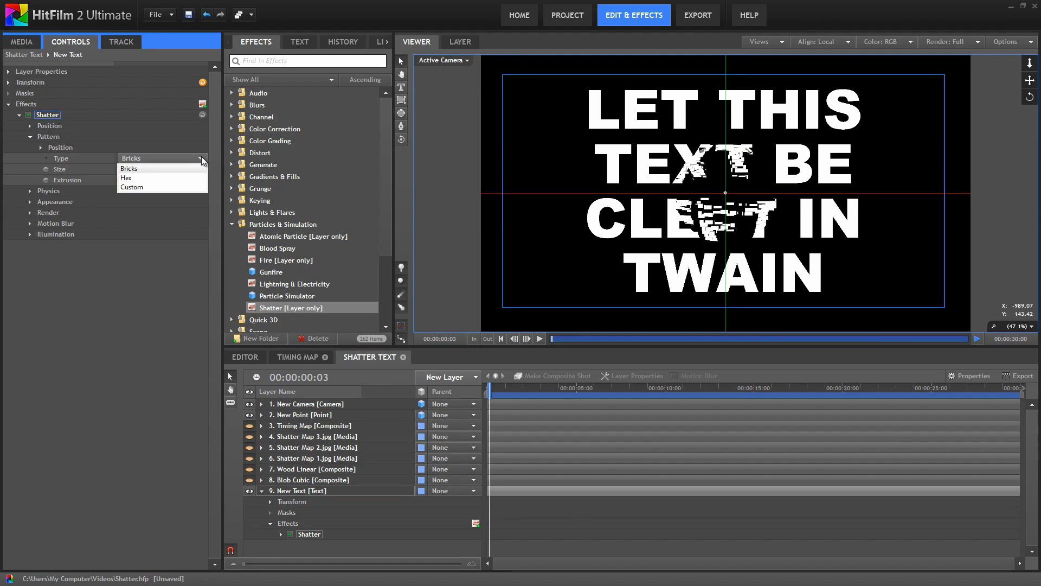
pyautogui.click(132, 179)
pyautogui.press('Down')
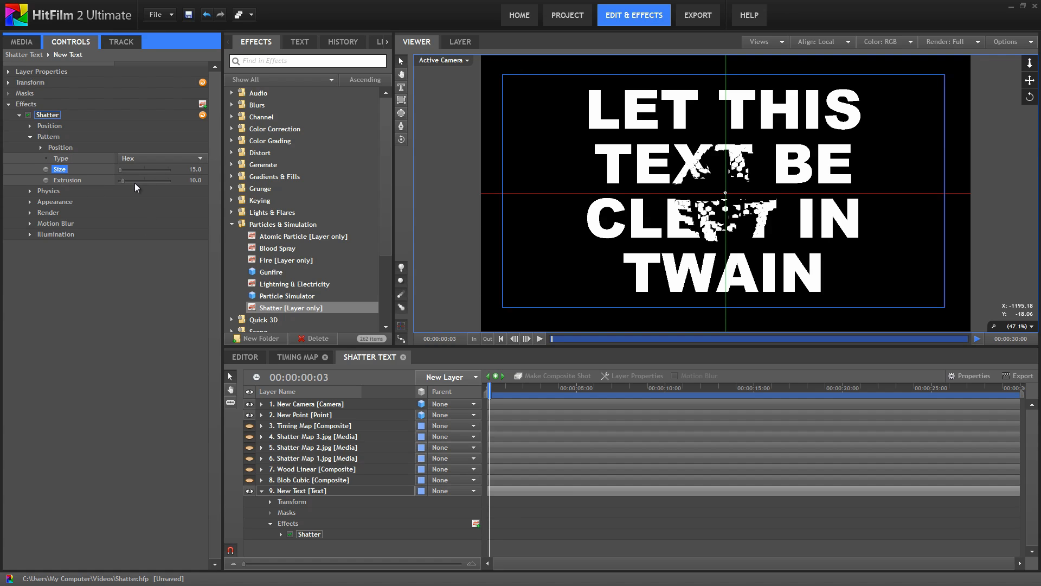
pyautogui.moveTo(190, 166); pyautogui.dragTo(216, 173)
pyautogui.moveTo(490, 389); pyautogui.dragTo(496, 390)
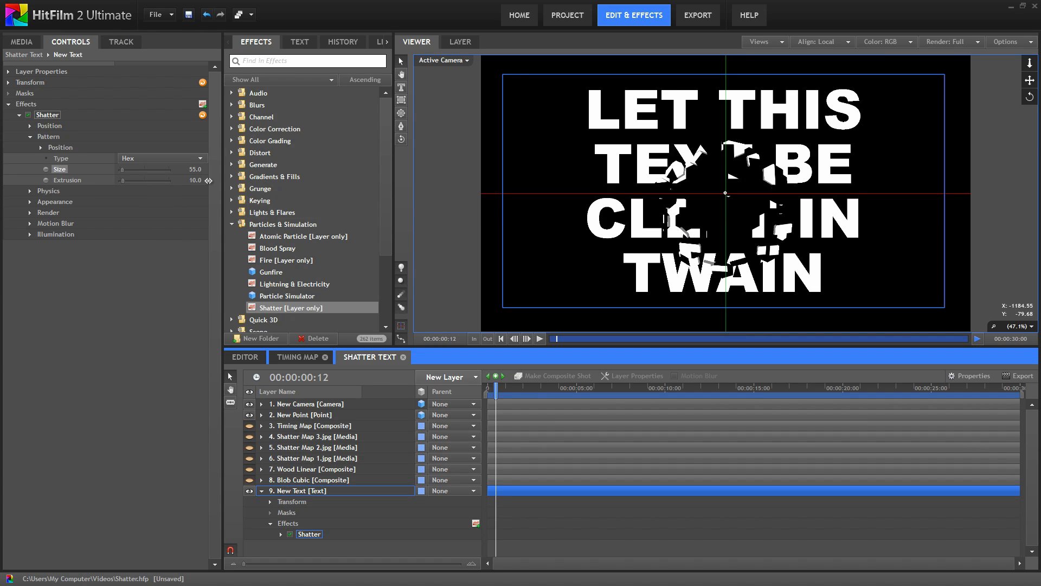
pyautogui.moveTo(210, 181); pyautogui.dragTo(206, 180)
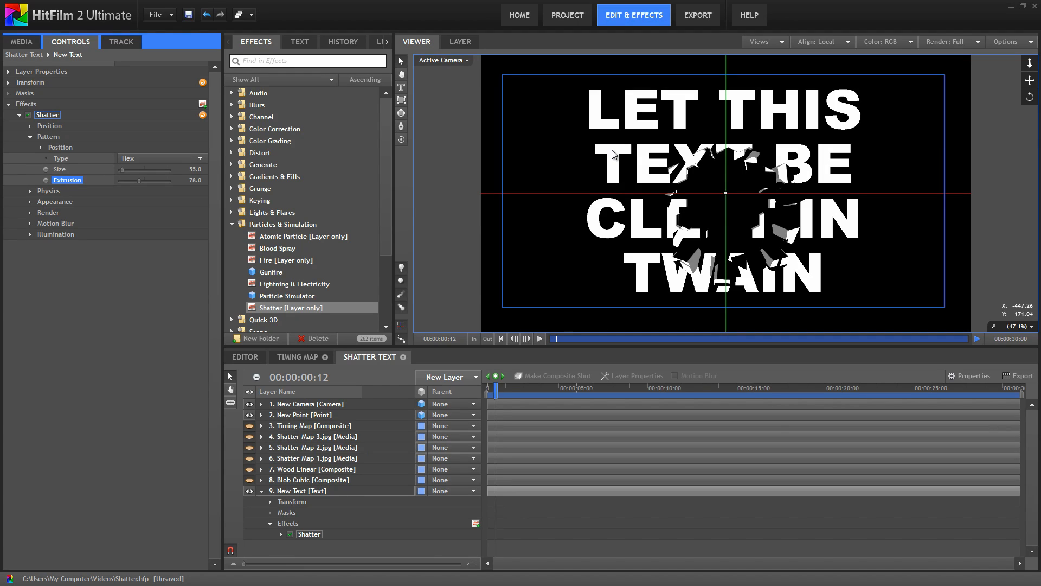
# Reset the Pattern settings and switch the pattern Type to Custom.
pyautogui.rightClick(55, 139)
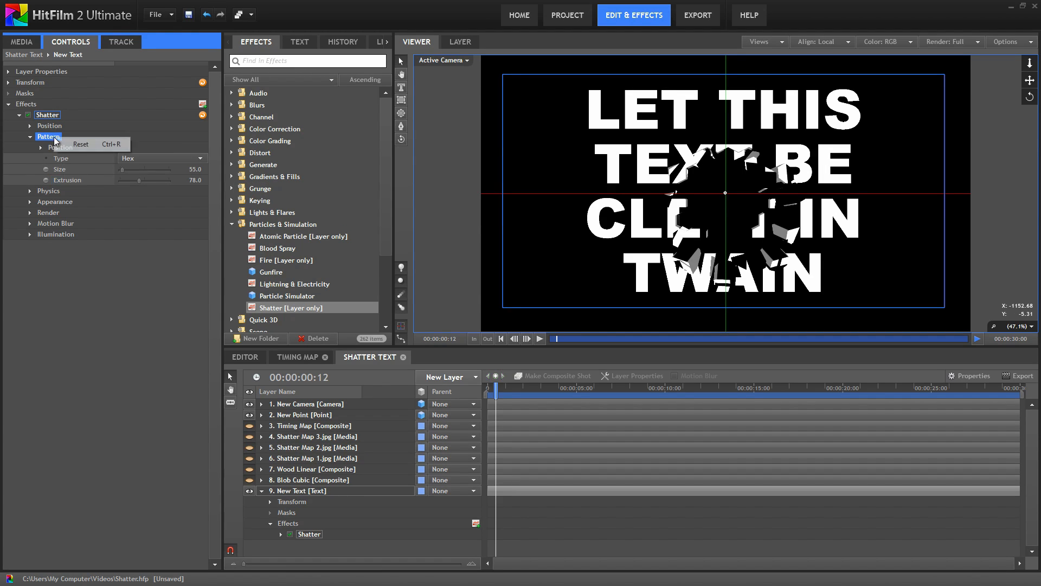
pyautogui.click(82, 145)
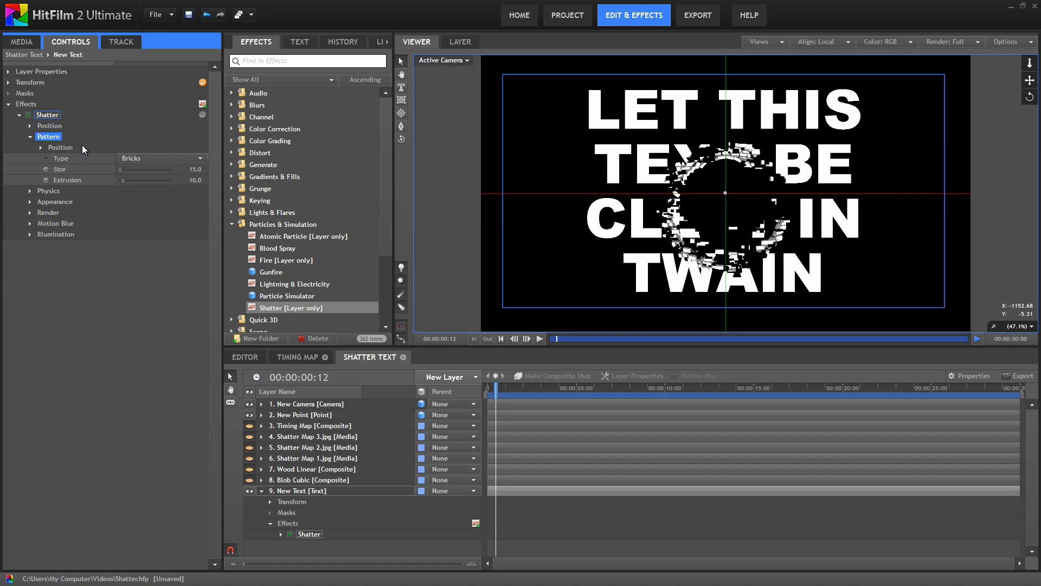
pyautogui.click(200, 159)
pyautogui.click(135, 188)
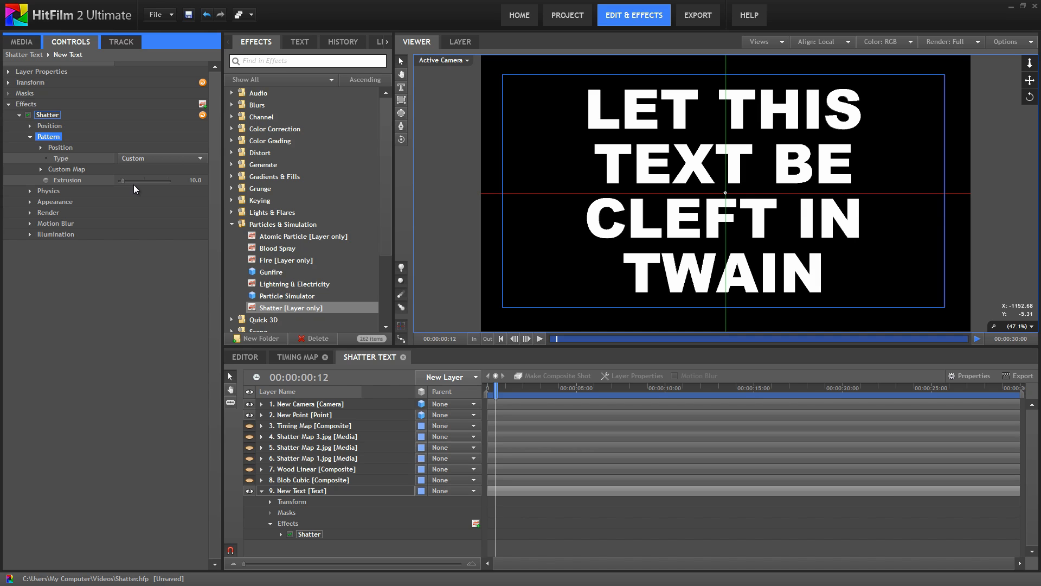
# Sample black as the Custom Map fixed colour and preview the shatter from the start.
pyautogui.click(41, 170)
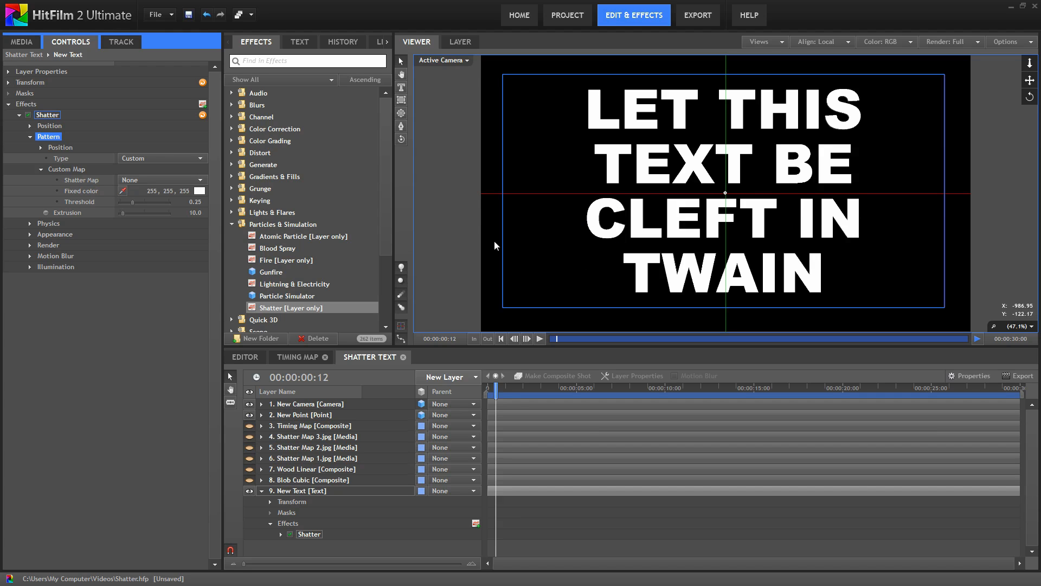
pyautogui.click(124, 191)
pyautogui.click(525, 214)
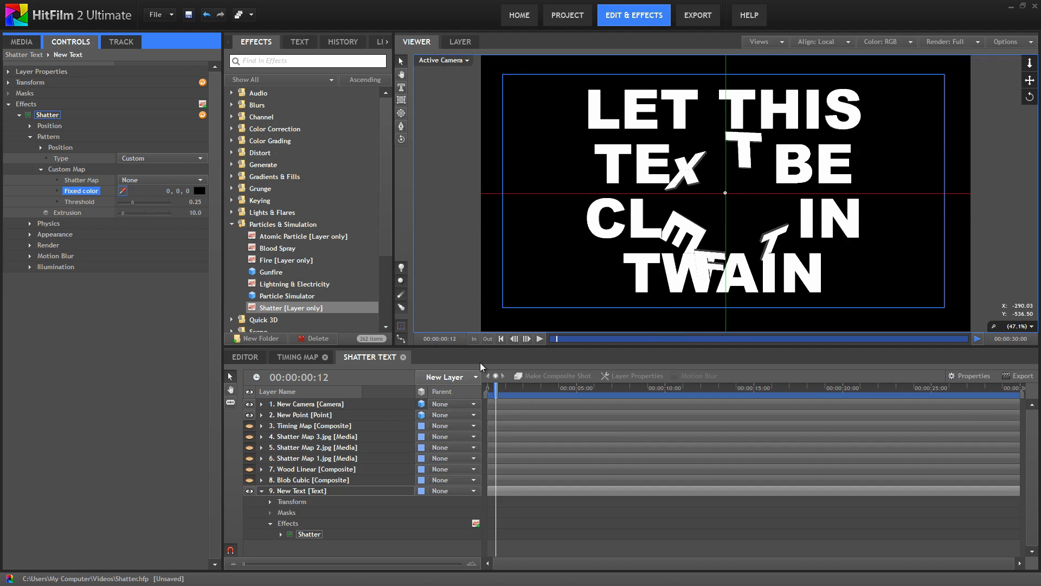
pyautogui.moveTo(495, 389); pyautogui.dragTo(486, 390)
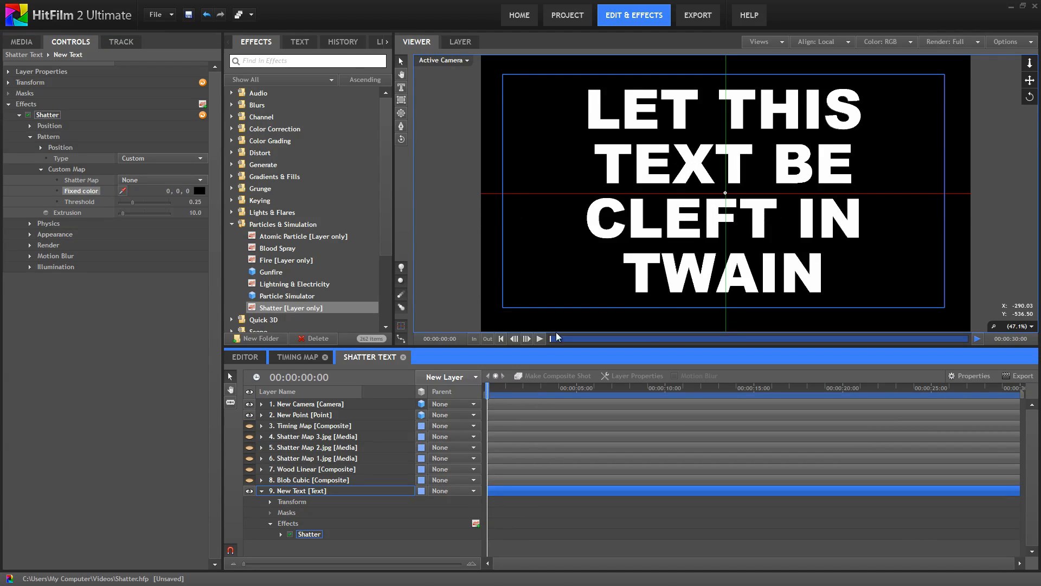
pyautogui.click(539, 338)
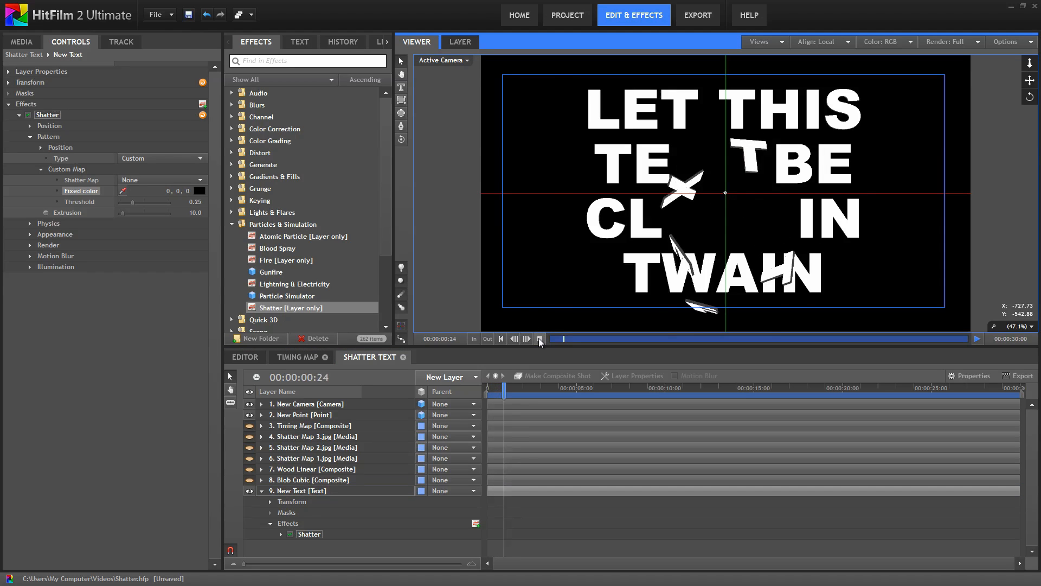
pyautogui.click(540, 338)
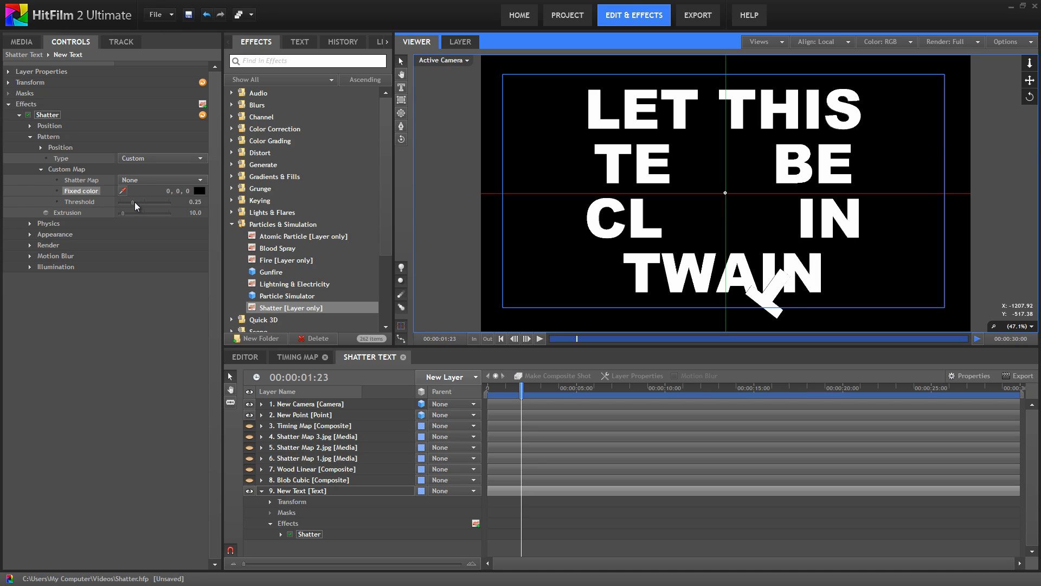
# Set the Physics > Forces Radius to 1000.0 and rewind to 00:00:00:00.
pyautogui.click(29, 224)
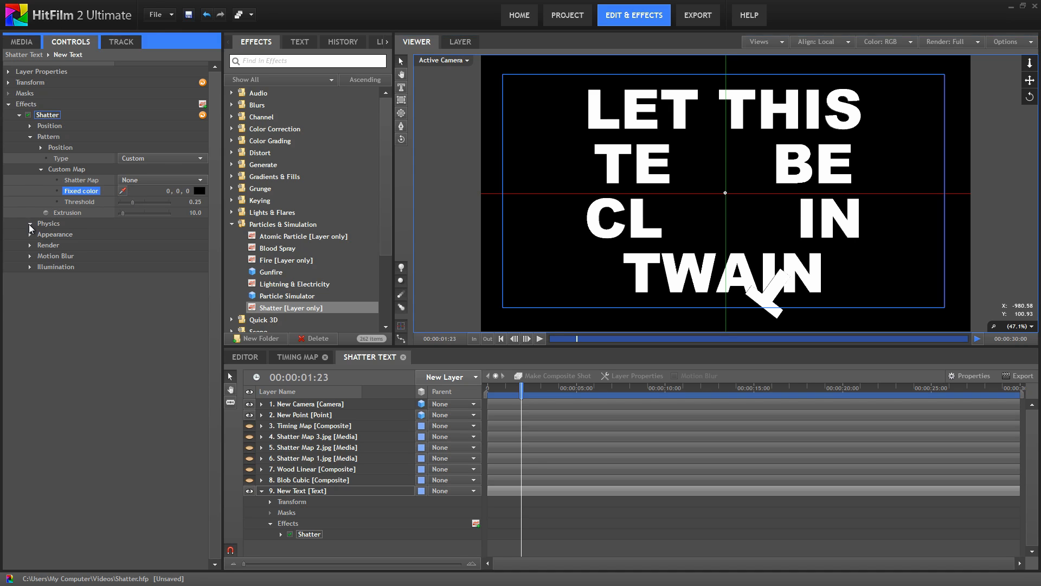
pyautogui.click(41, 234)
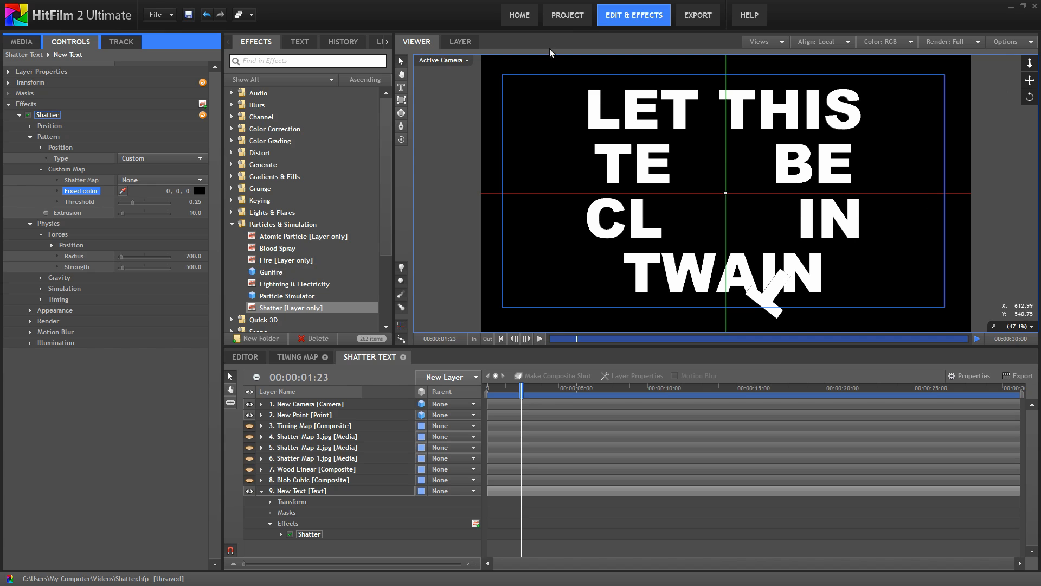
pyautogui.click(190, 258)
pyautogui.press('Return')
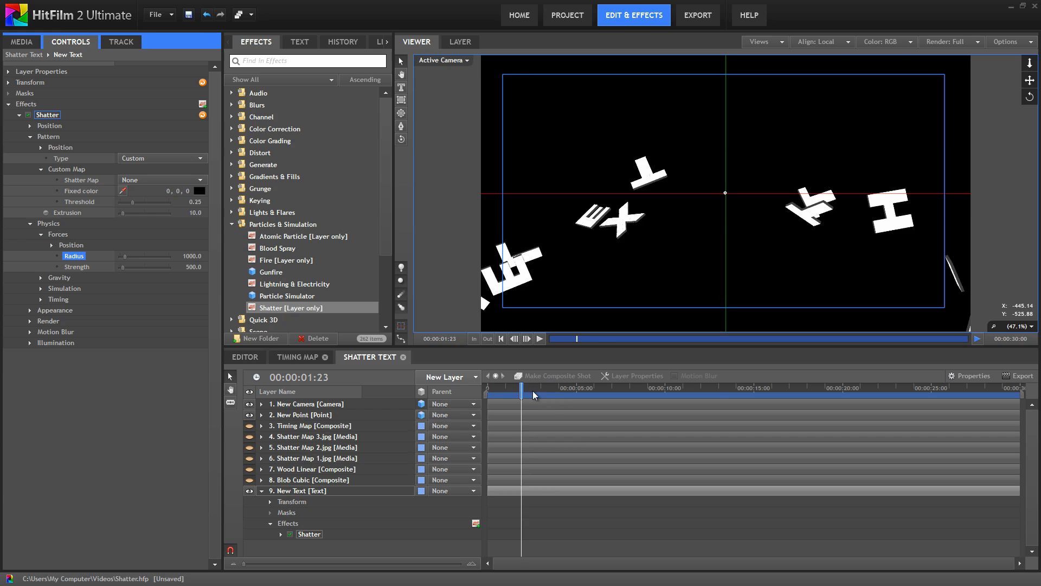
pyautogui.moveTo(534, 395); pyautogui.dragTo(487, 386)
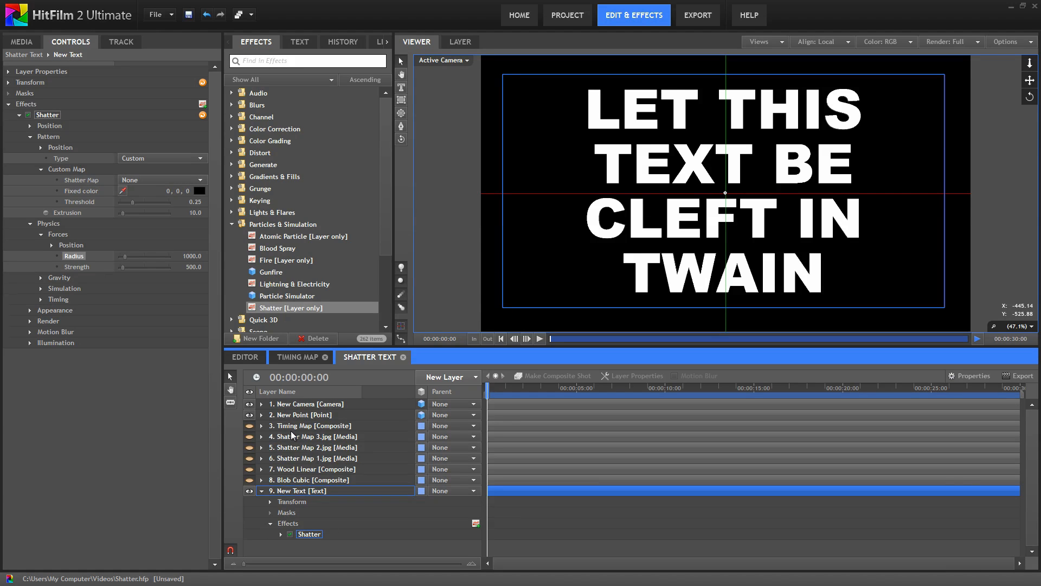
pyautogui.click(248, 480)
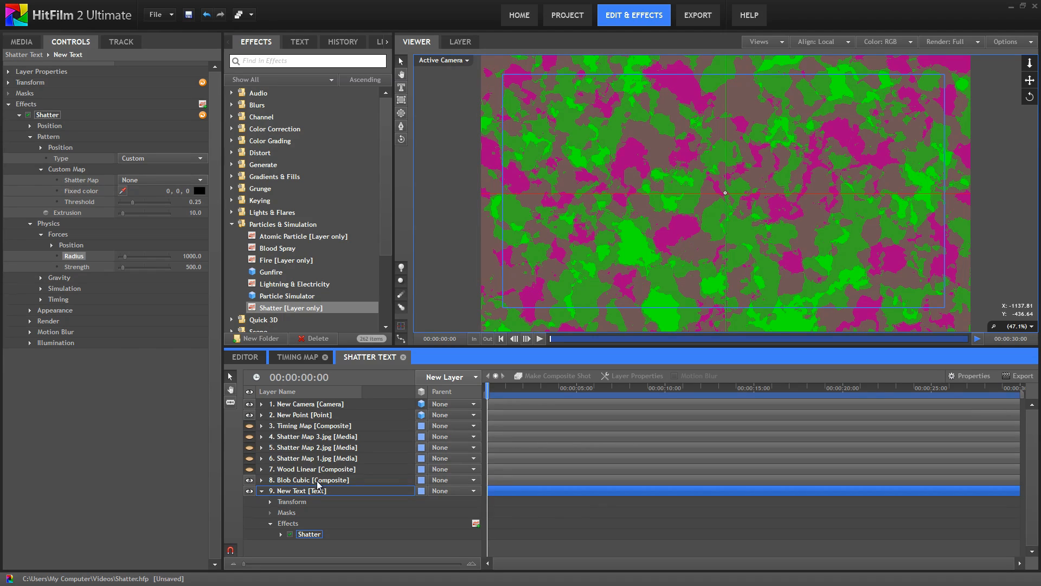
pyautogui.click(249, 469)
pyautogui.click(250, 480)
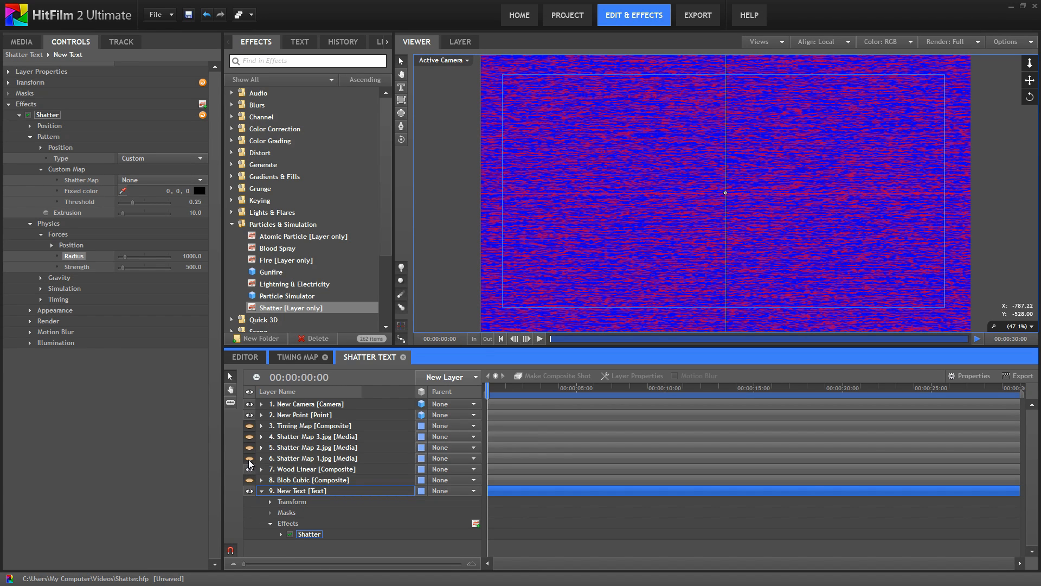
pyautogui.click(249, 459)
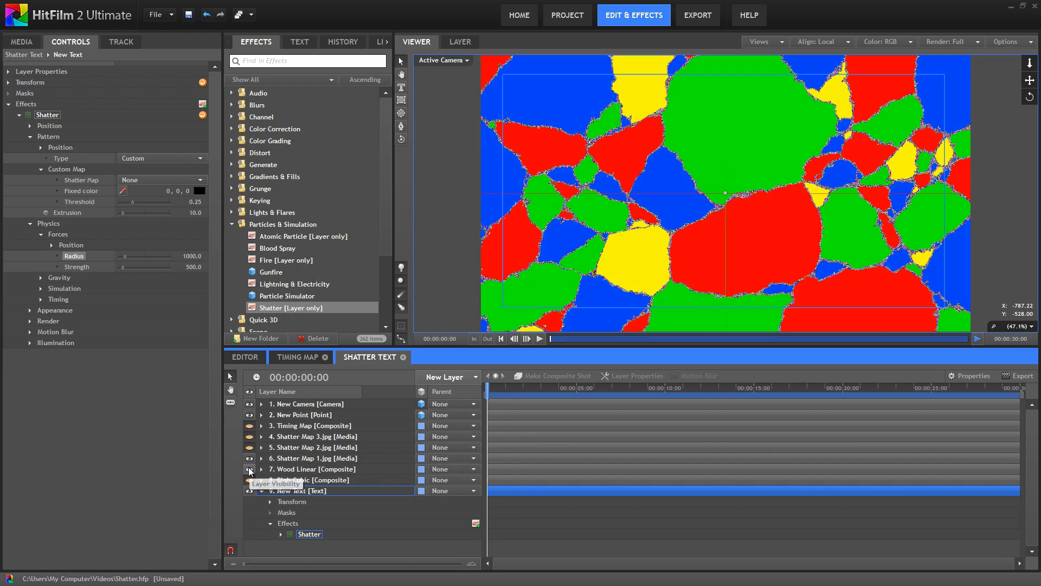
pyautogui.click(249, 469)
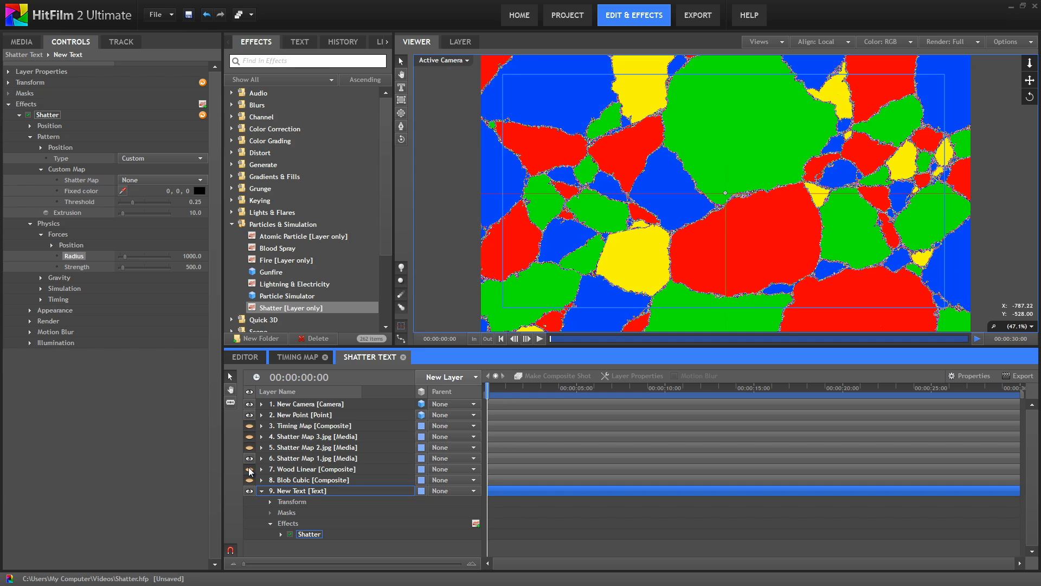
pyautogui.click(248, 447)
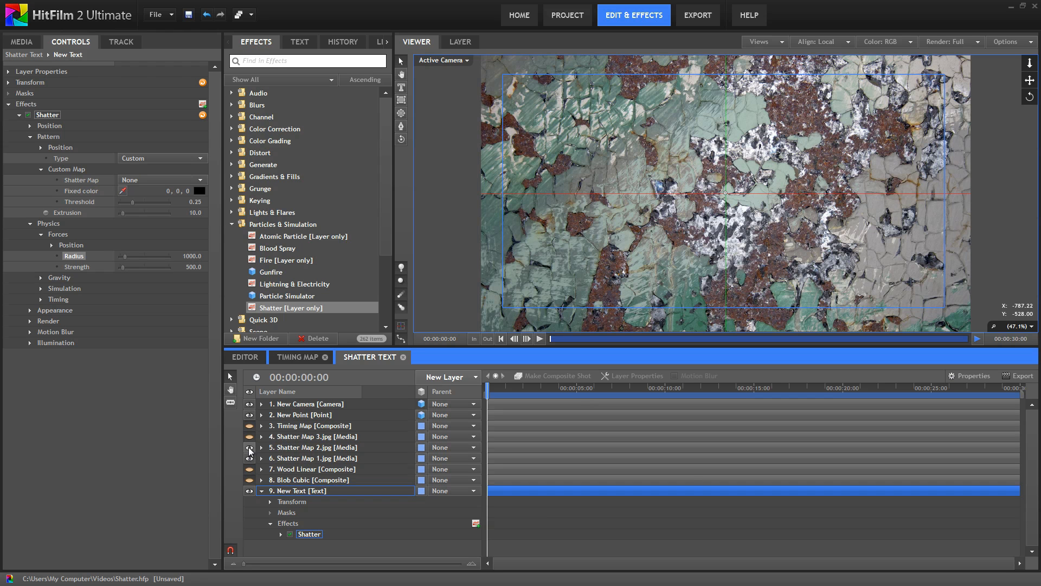
pyautogui.click(248, 458)
pyautogui.click(249, 437)
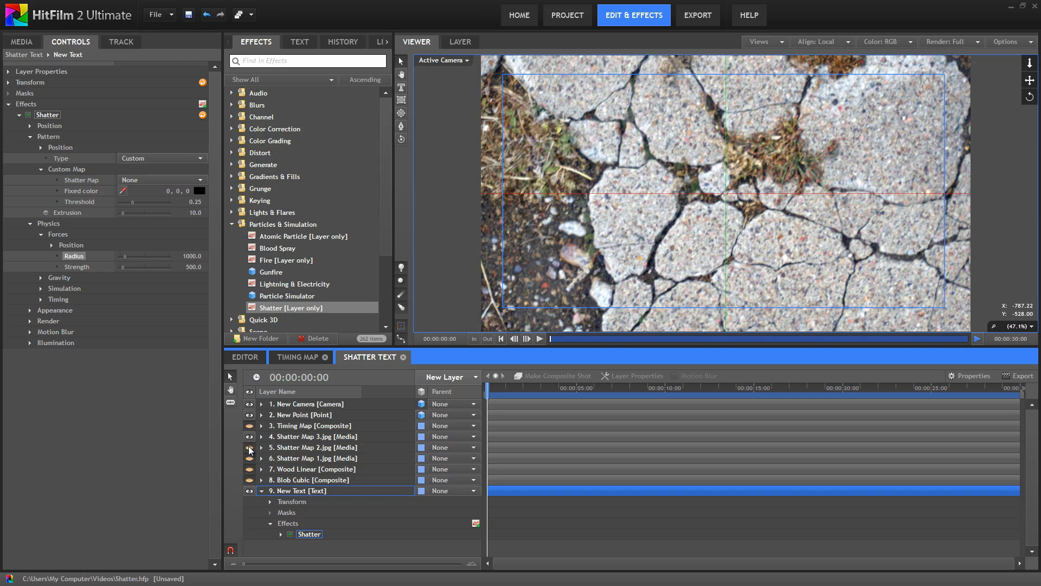
pyautogui.click(250, 437)
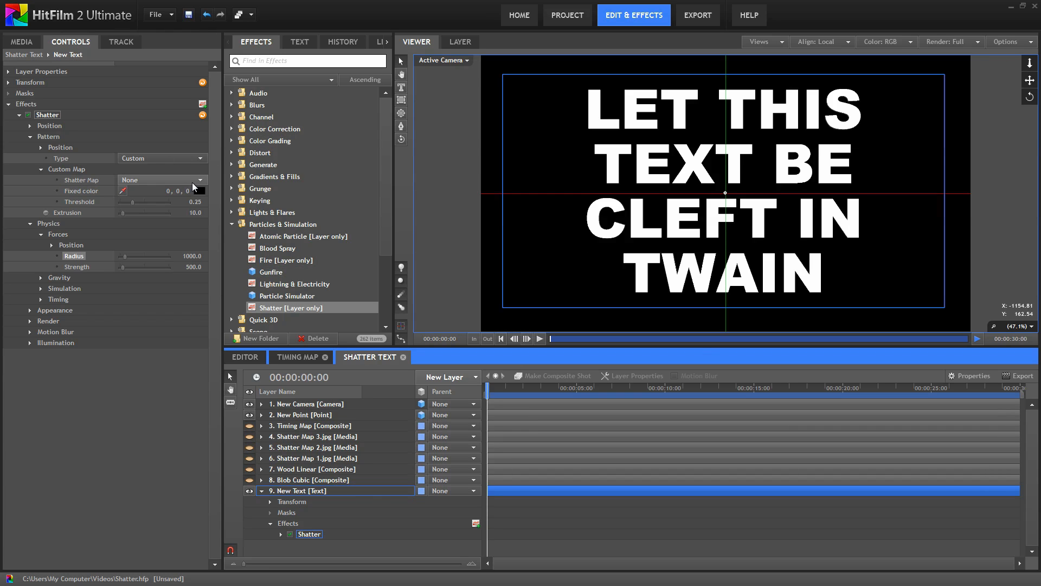
# At frame 5, try Blob Cubic, Wood Linear and Shatter Maps 1–2 as Shatter Map, ending on Shatter Map 3.jpg.
pyautogui.moveTo(488, 389); pyautogui.dragTo(491, 388)
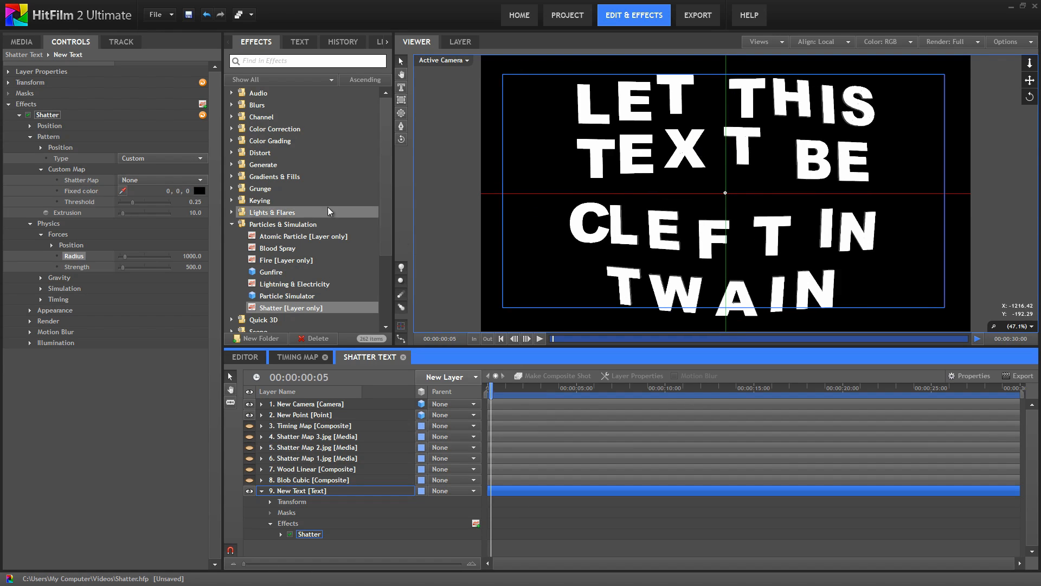
pyautogui.click(200, 180)
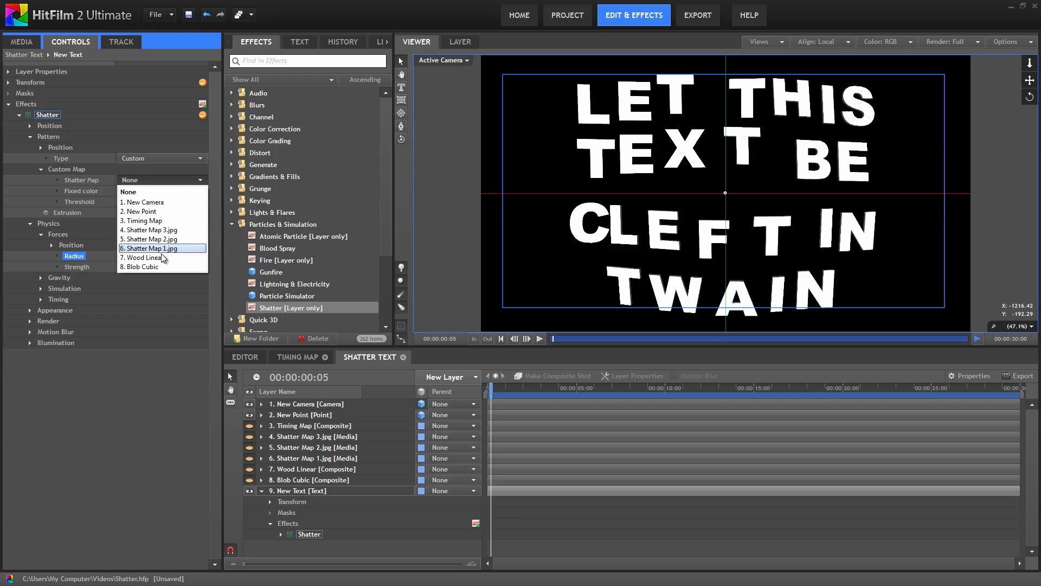
pyautogui.click(153, 265)
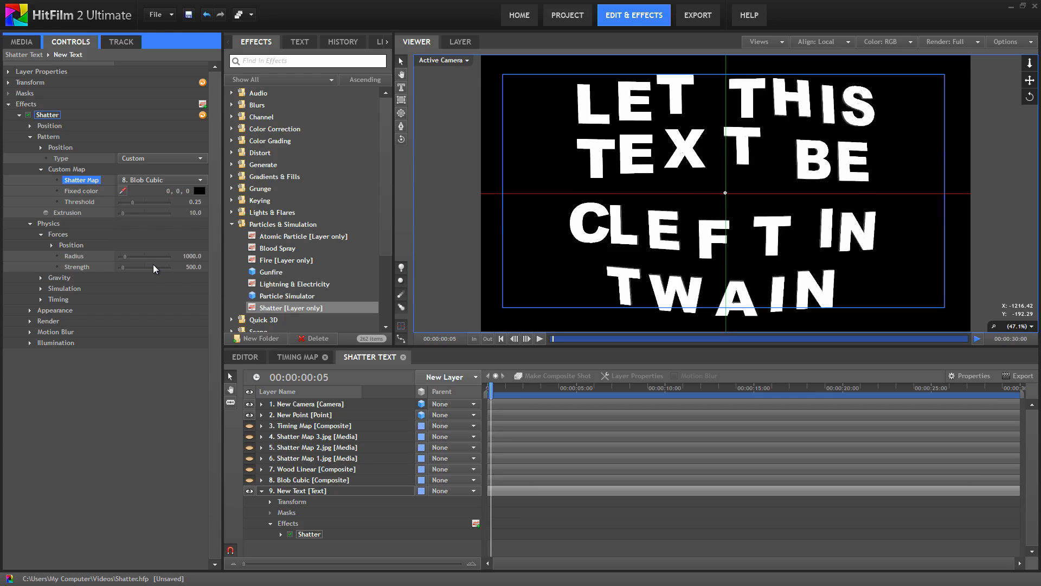
pyautogui.click(200, 181)
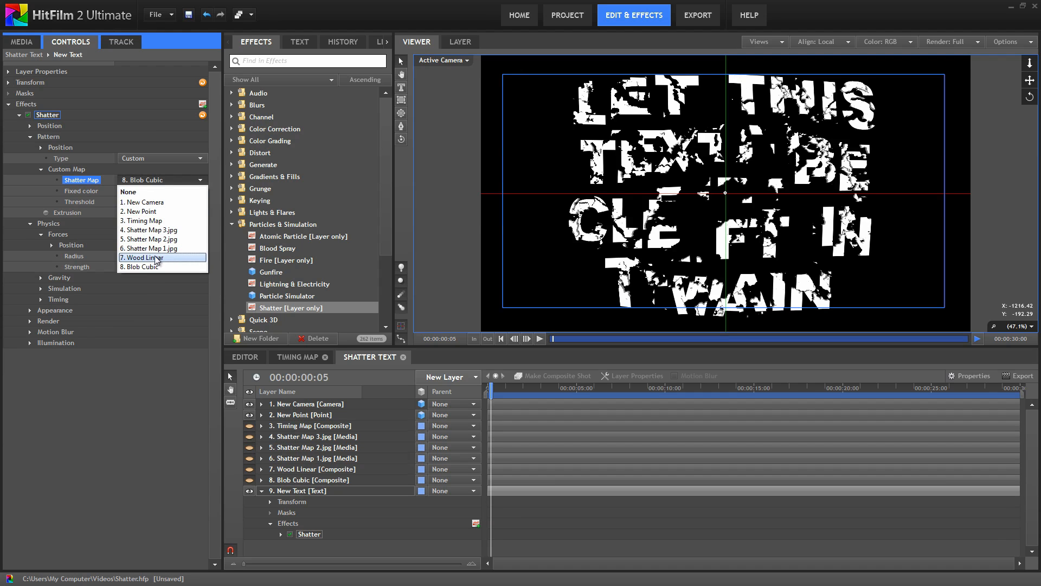
pyautogui.click(154, 256)
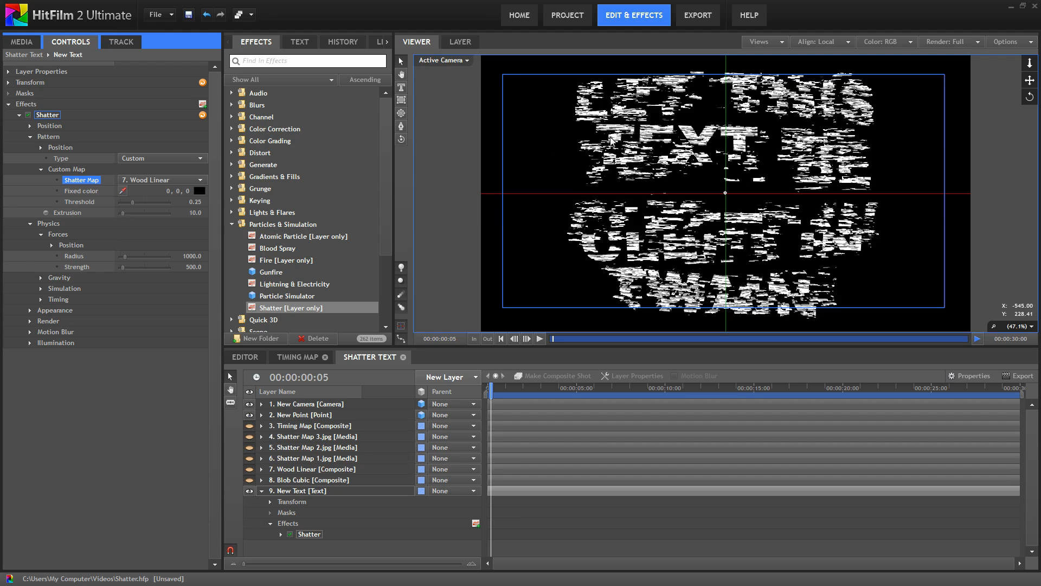
pyautogui.click(201, 180)
pyautogui.click(149, 248)
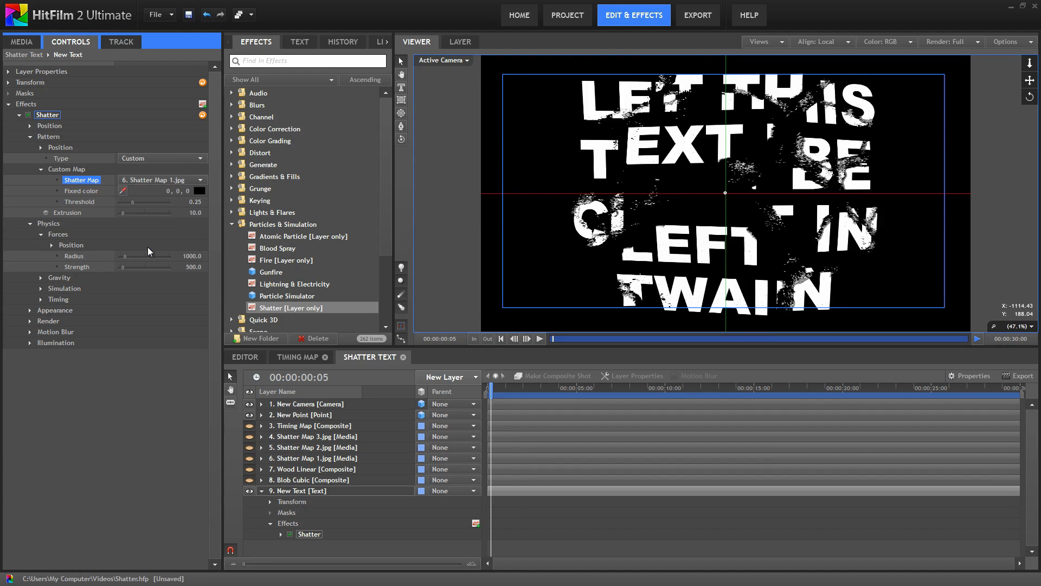
pyautogui.click(201, 179)
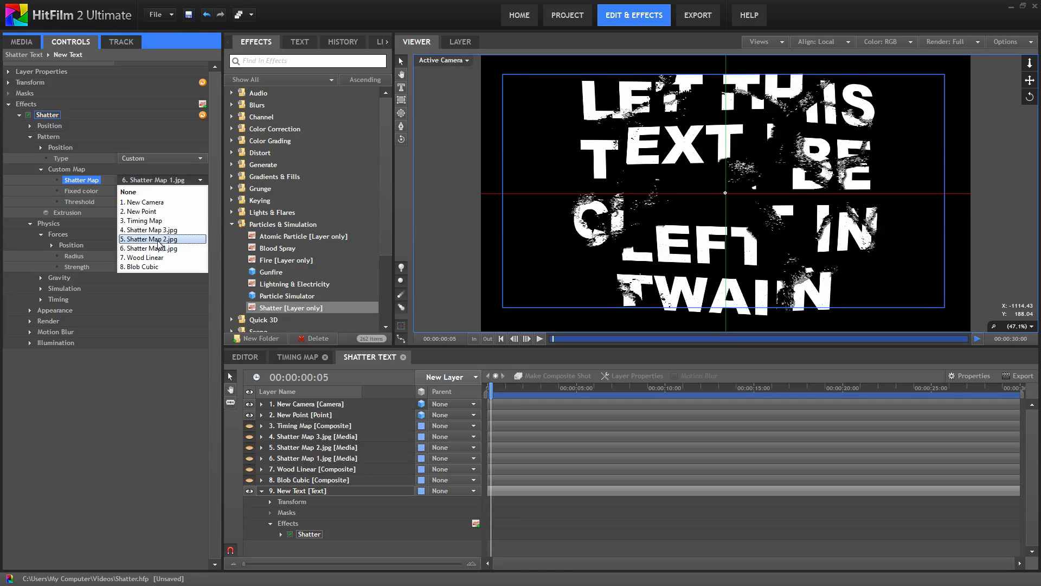
pyautogui.click(158, 239)
pyautogui.click(201, 179)
pyautogui.click(154, 229)
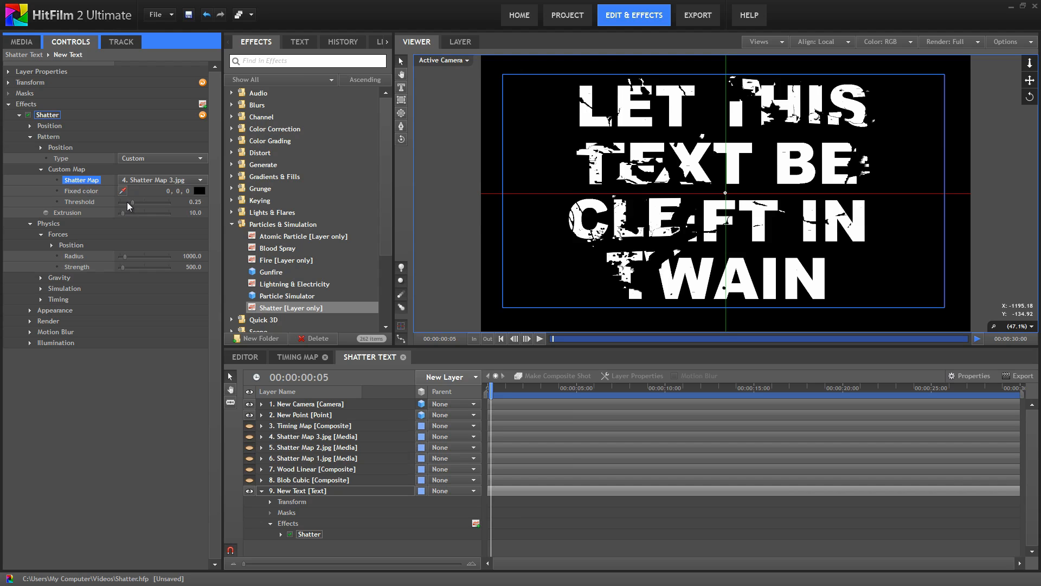
# Drag the Custom Map Threshold from 0.25 to 0.14 and collapse the Pattern group.
pyautogui.moveTo(128, 202); pyautogui.dragTo(124, 203)
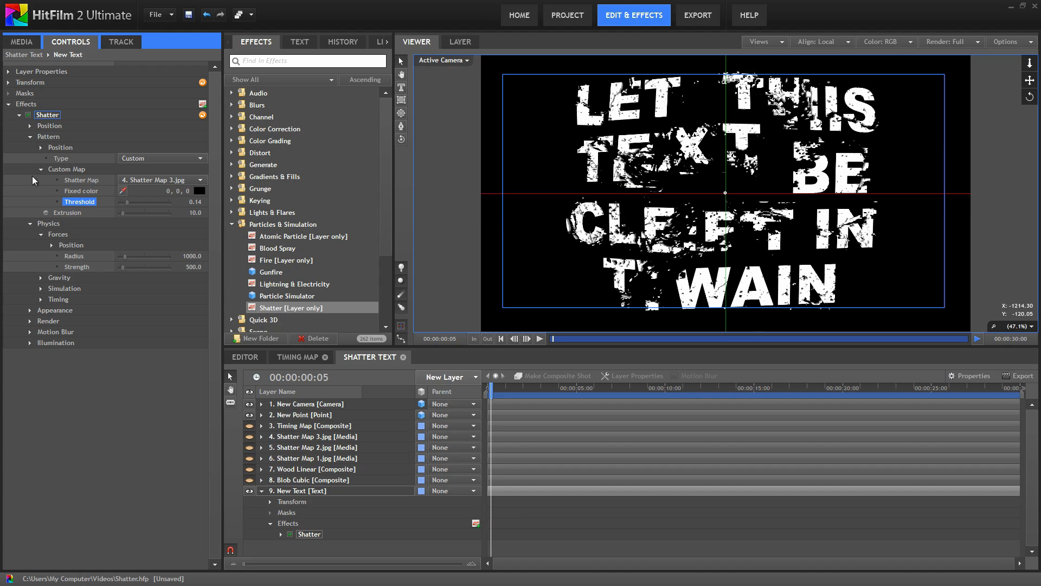
pyautogui.click(29, 136)
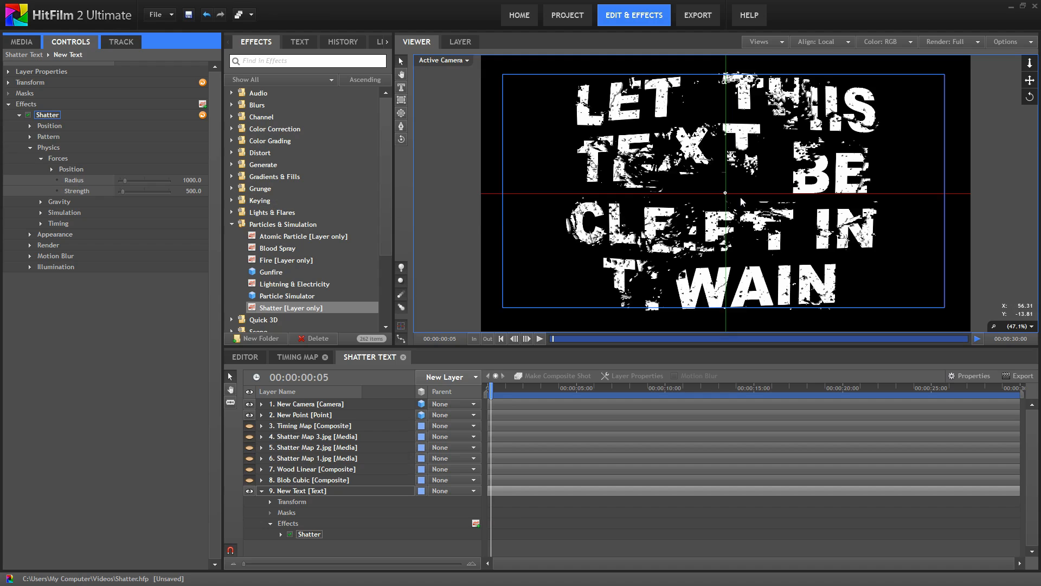
# Set the force Position Y to 500, preview it, then undo back to 0, 0.
pyautogui.click(51, 169)
pyautogui.click(193, 190)
pyautogui.write('500')
pyautogui.press('Return')
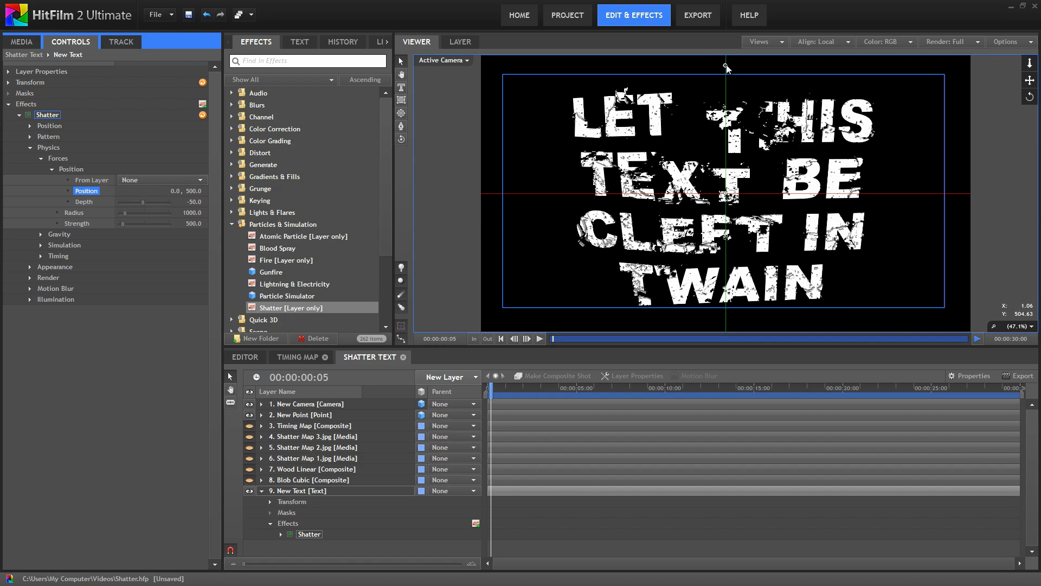
pyautogui.click(497, 388)
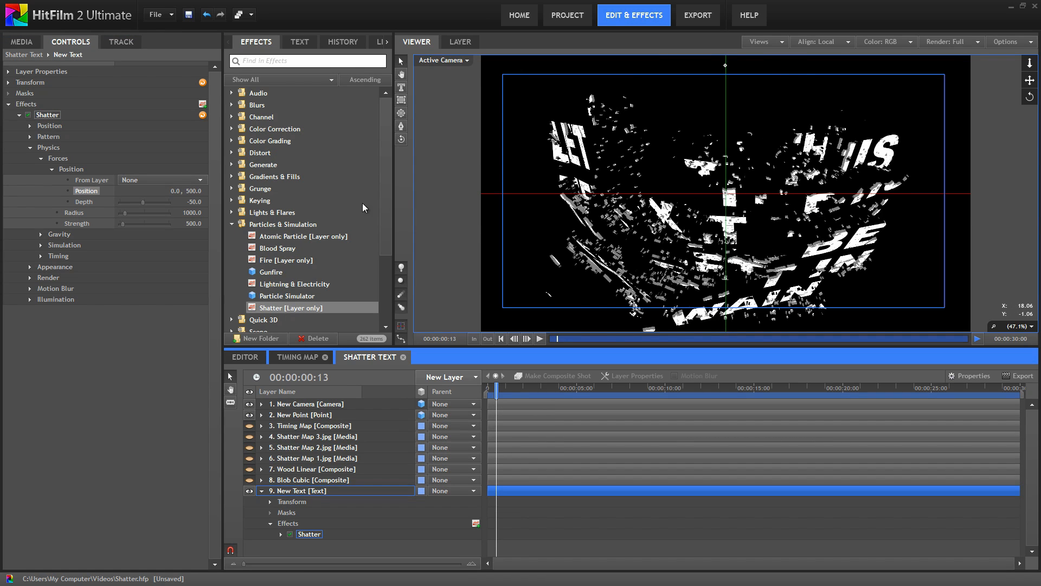
pyautogui.hotkey('ctrl', 'z')
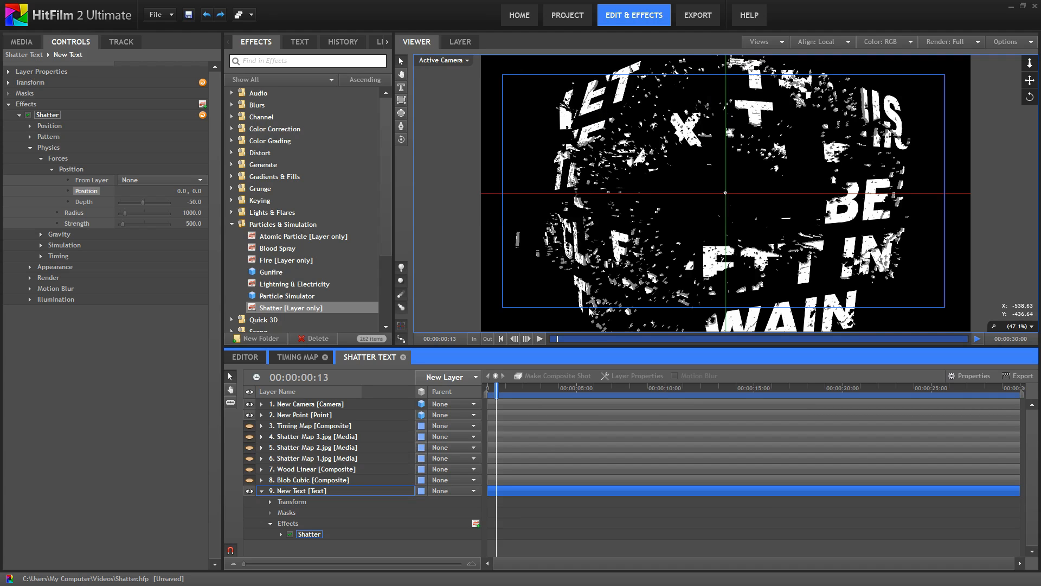
# Try a Gravity Floor Distance of 300, check it near 3 s, then reset it to 750.
pyautogui.click(41, 235)
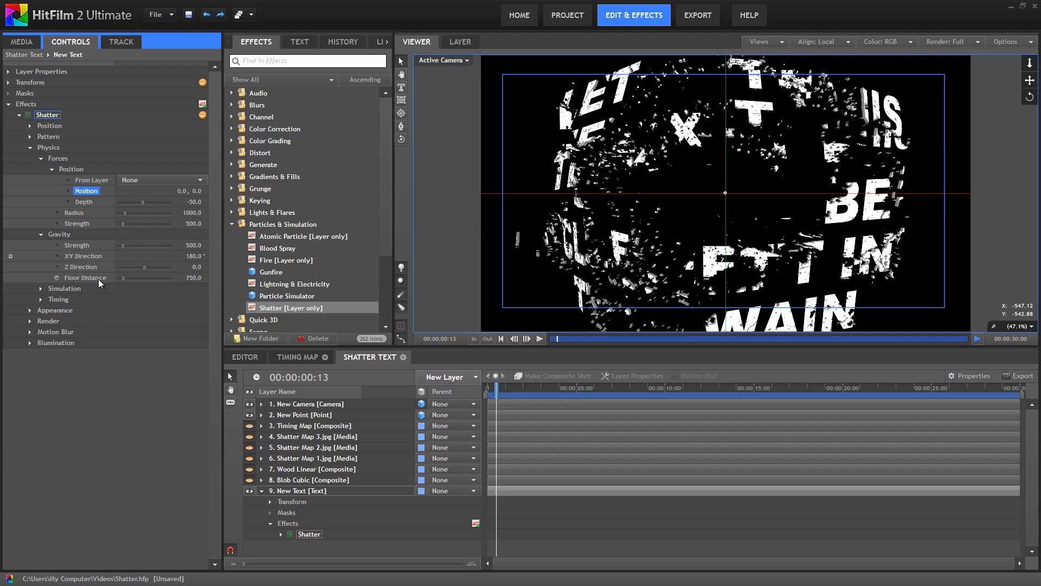
pyautogui.click(193, 278)
pyautogui.write('300')
pyautogui.press('Return')
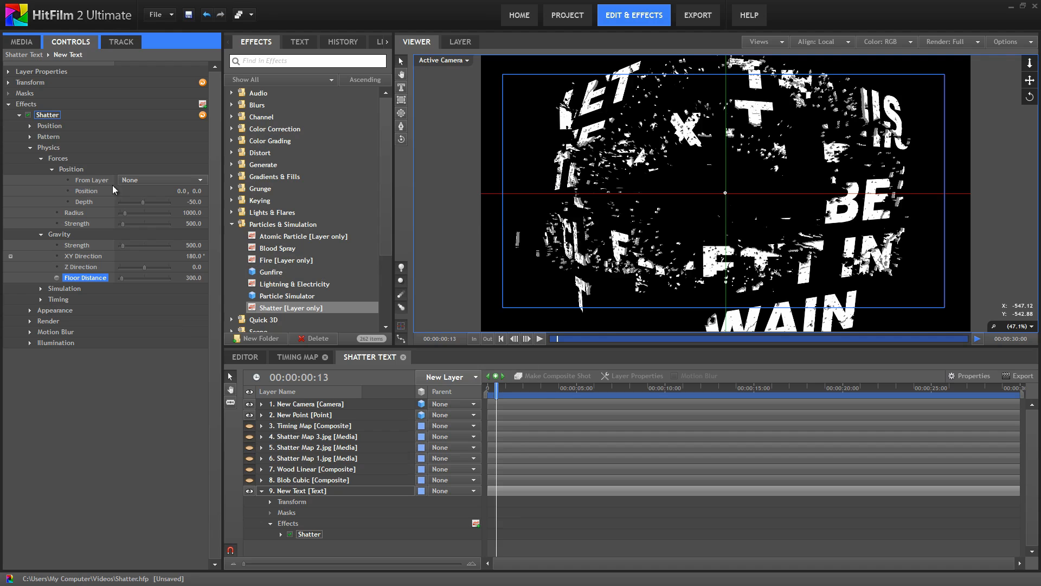
pyautogui.click(542, 389)
pyautogui.press('Left')
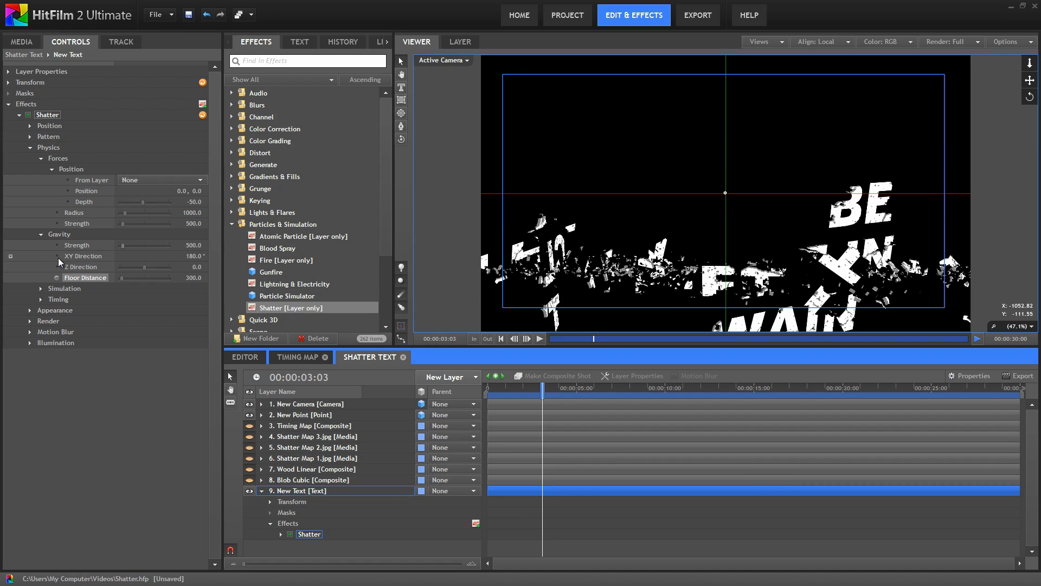
pyautogui.rightClick(81, 278)
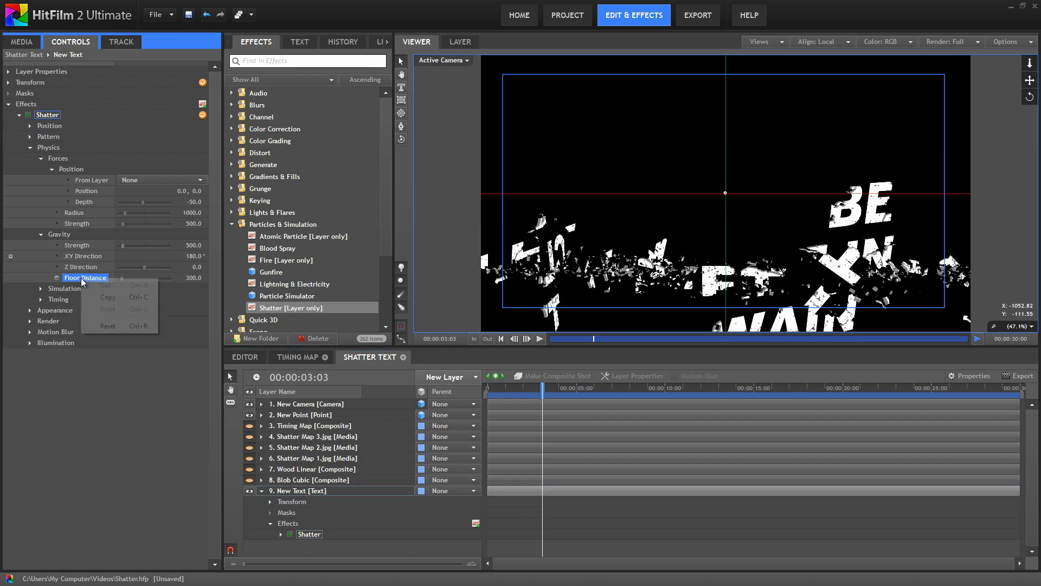
pyautogui.click(108, 326)
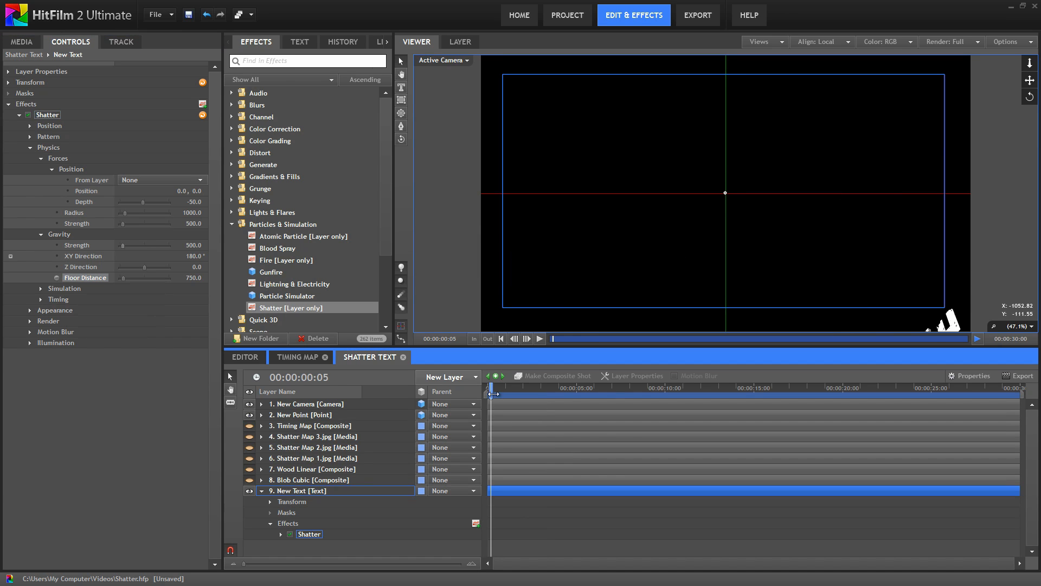
# Expand Physics > Simulation and collapse the Gravity and Forces groups.
pyautogui.click(41, 289)
pyautogui.click(41, 234)
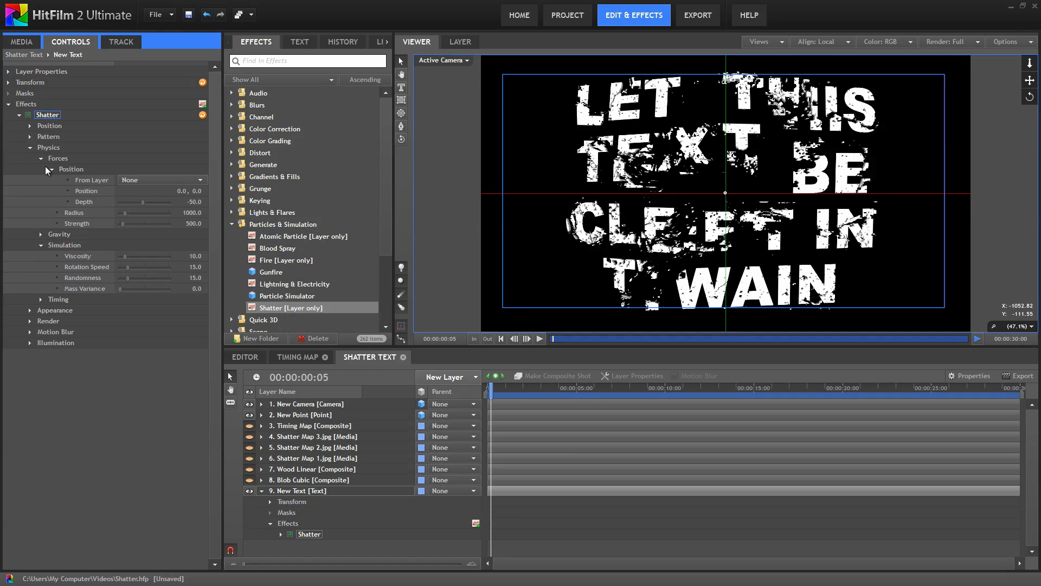
pyautogui.click(41, 158)
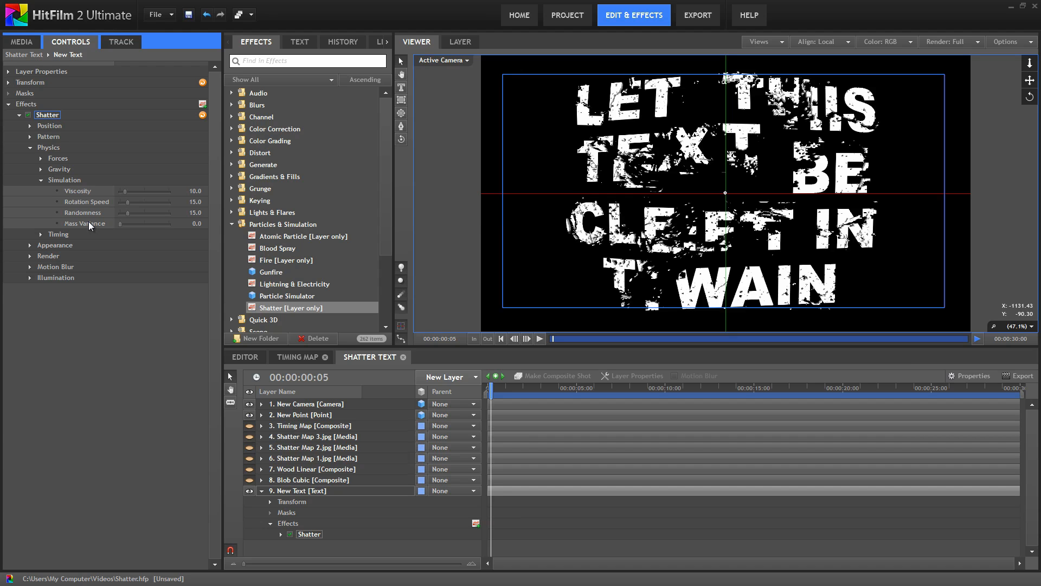
# Move the preview to frame 11 and set the shatter's Mass Variance to 58.
pyautogui.click(495, 388)
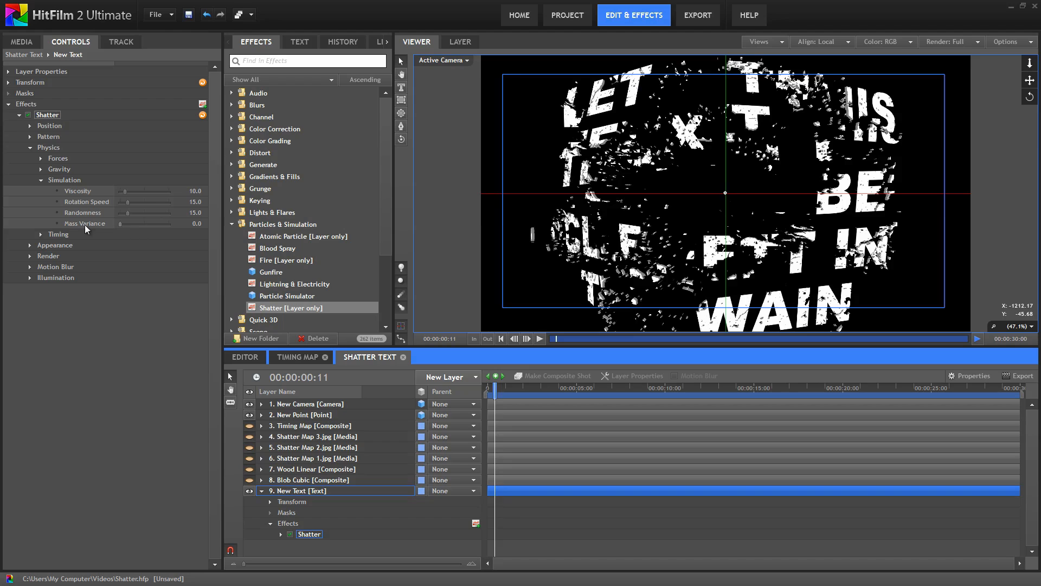
pyautogui.click(149, 224)
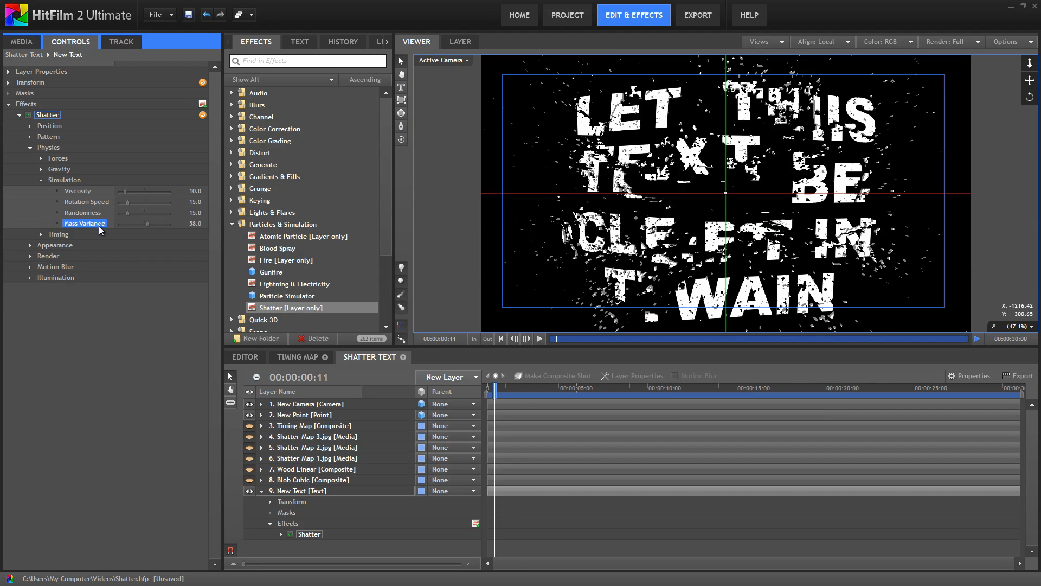
# Change the shatter pattern type to Bricks.
pyautogui.click(30, 136)
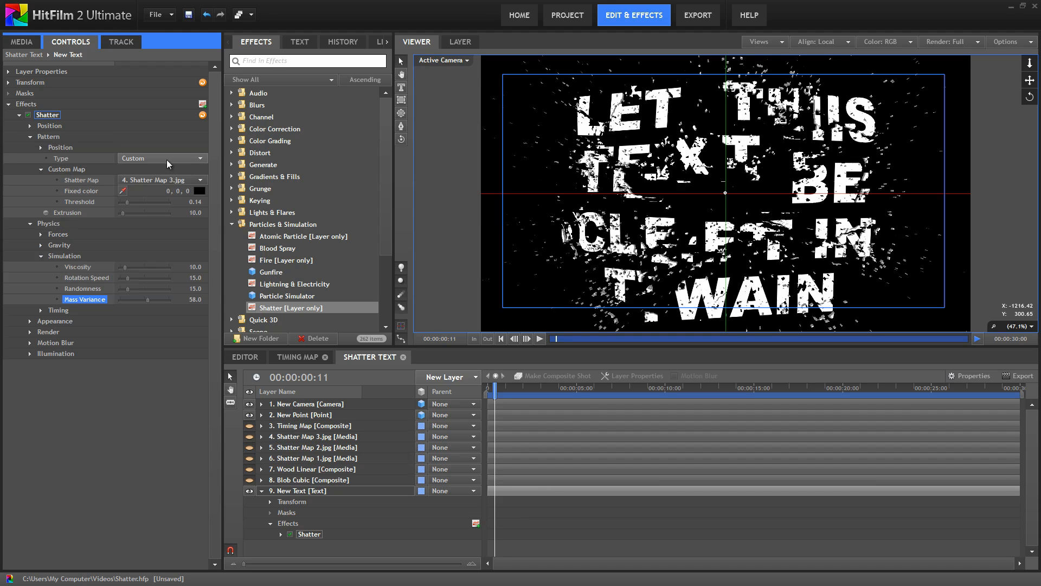
pyautogui.click(187, 161)
pyautogui.click(132, 171)
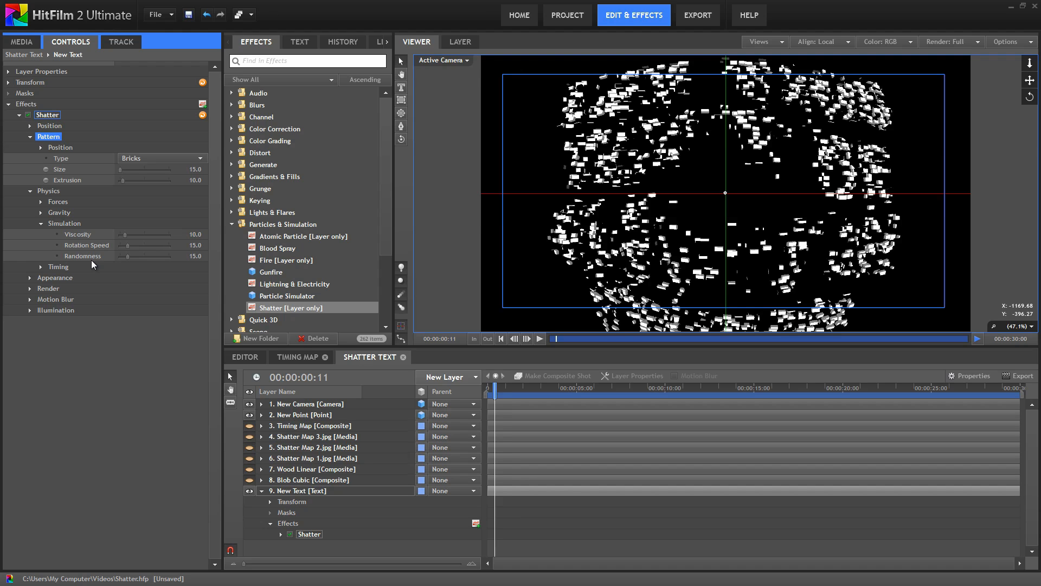
# Set the shatter Timing Start to 2 seconds, then play and stop the preview.
pyautogui.click(41, 267)
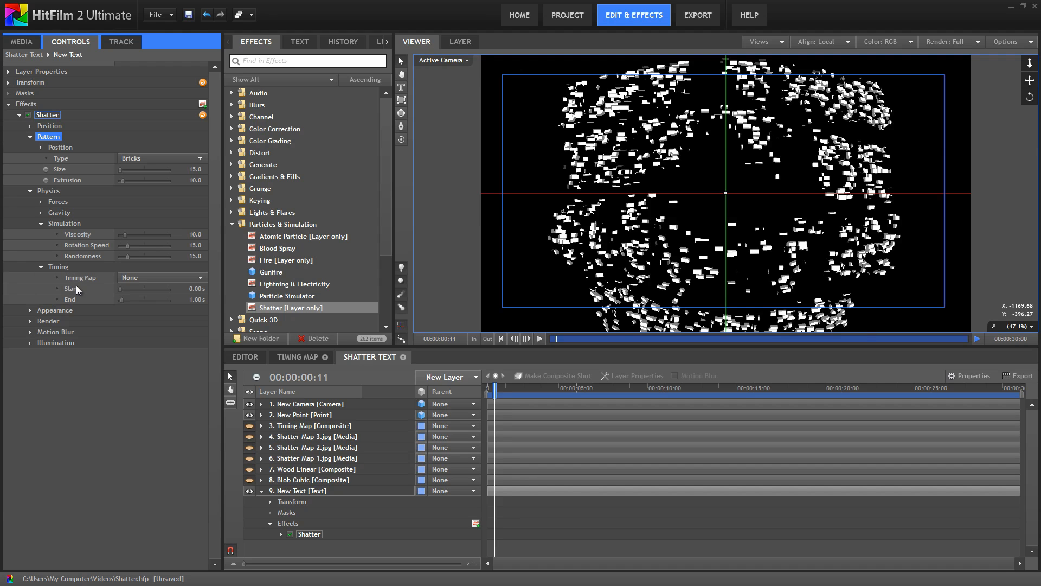
pyautogui.moveTo(494, 388); pyautogui.dragTo(461, 394)
pyautogui.click(194, 289)
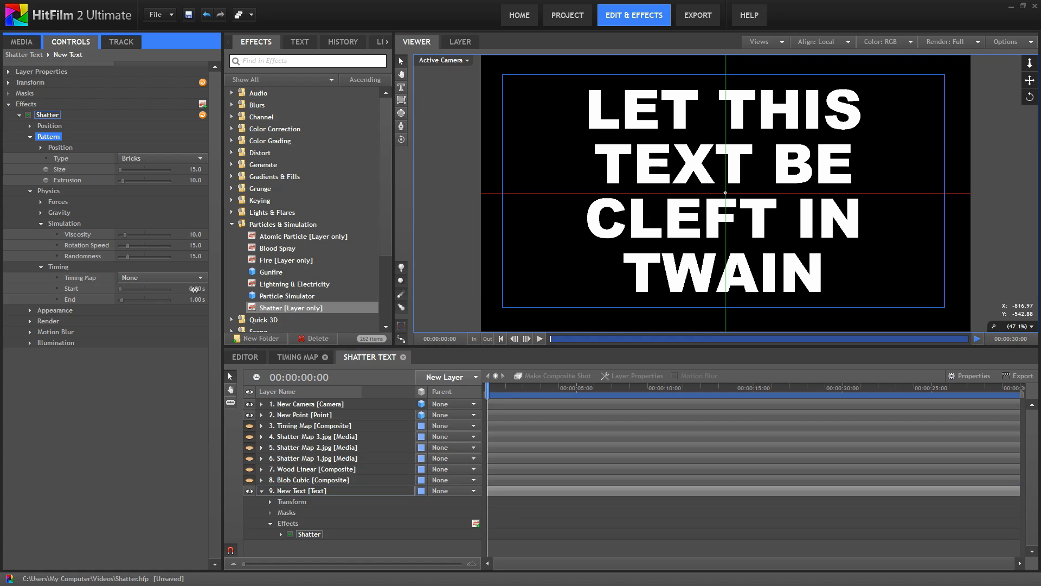
pyautogui.click(194, 289)
pyautogui.write('2')
pyautogui.press('Return')
pyautogui.click(539, 339)
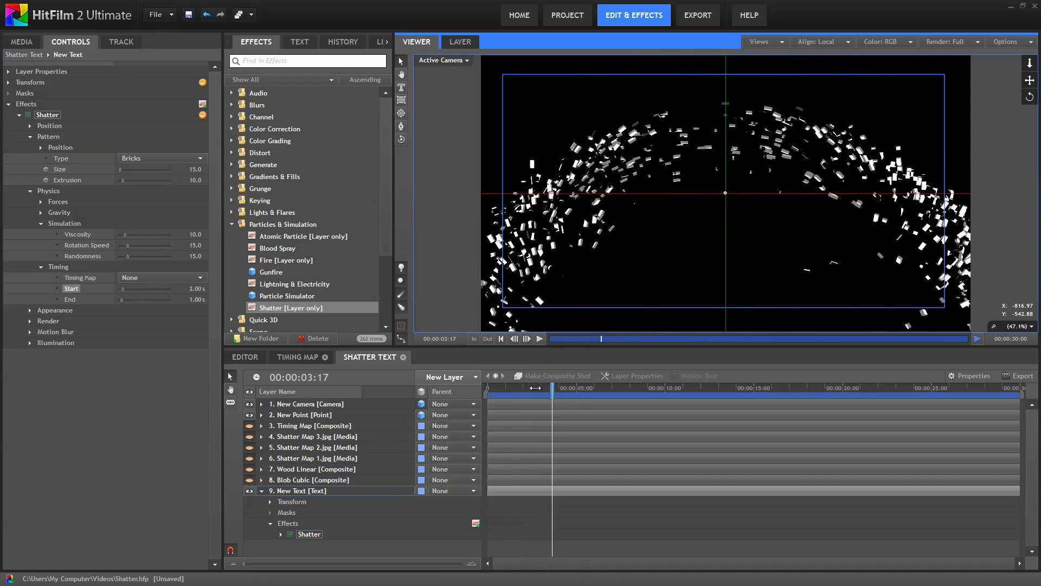
pyautogui.click(488, 388)
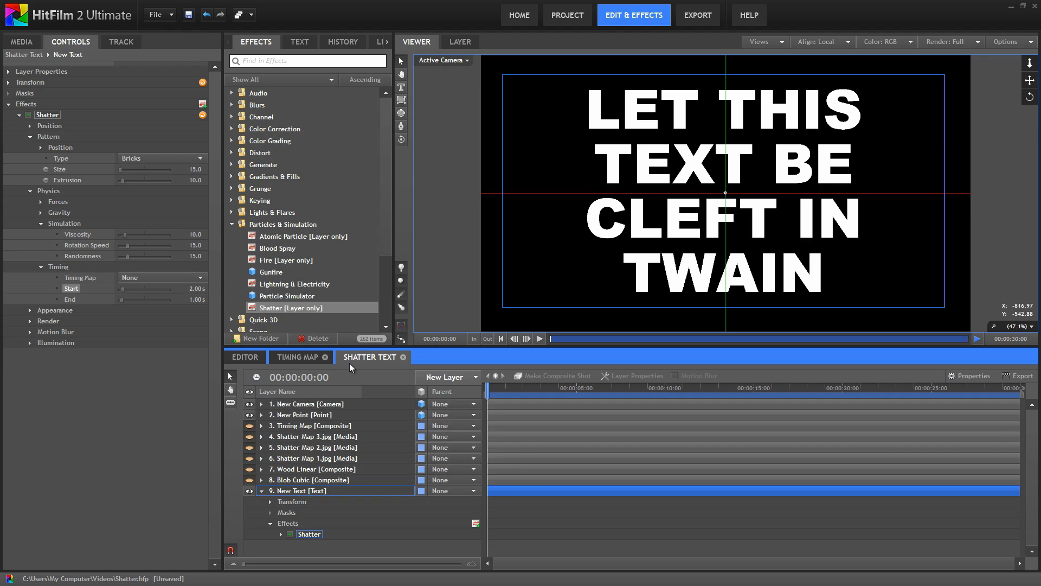
# Make layer 3 Timing Map visible and set the shatter Timing End to 5 seconds.
pyautogui.click(249, 426)
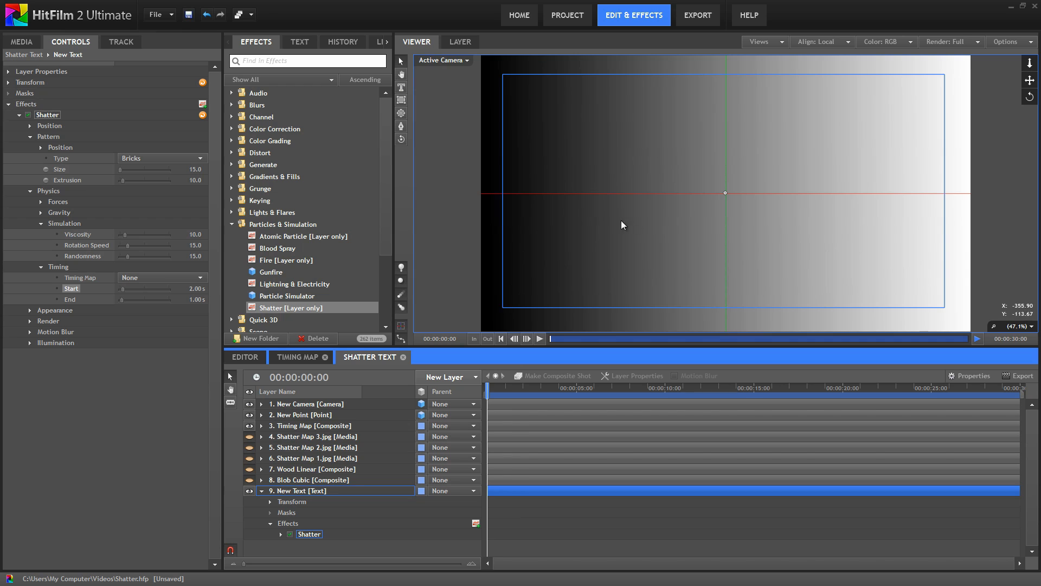
pyautogui.click(484, 203)
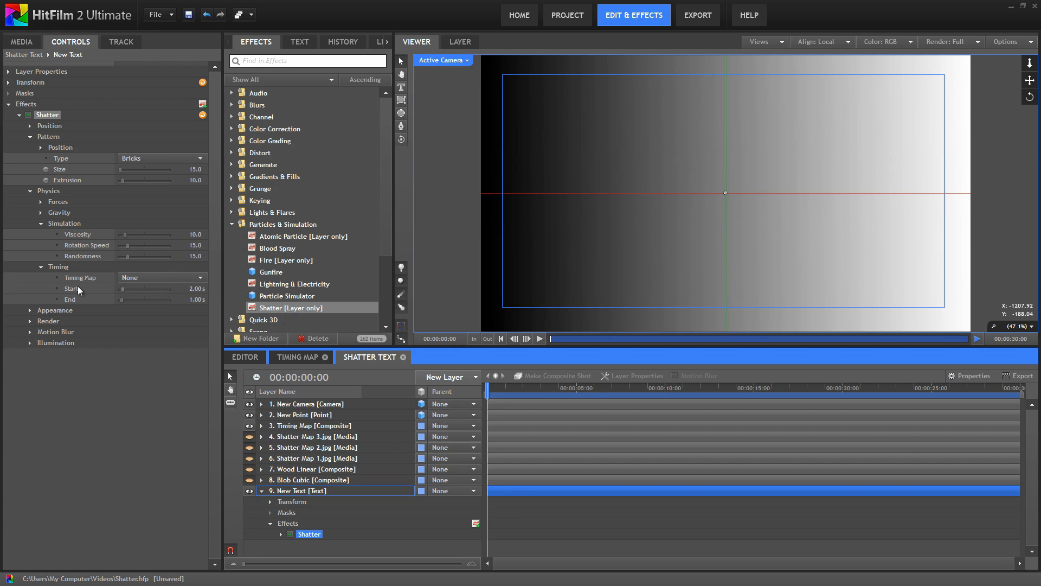
pyautogui.click(194, 299)
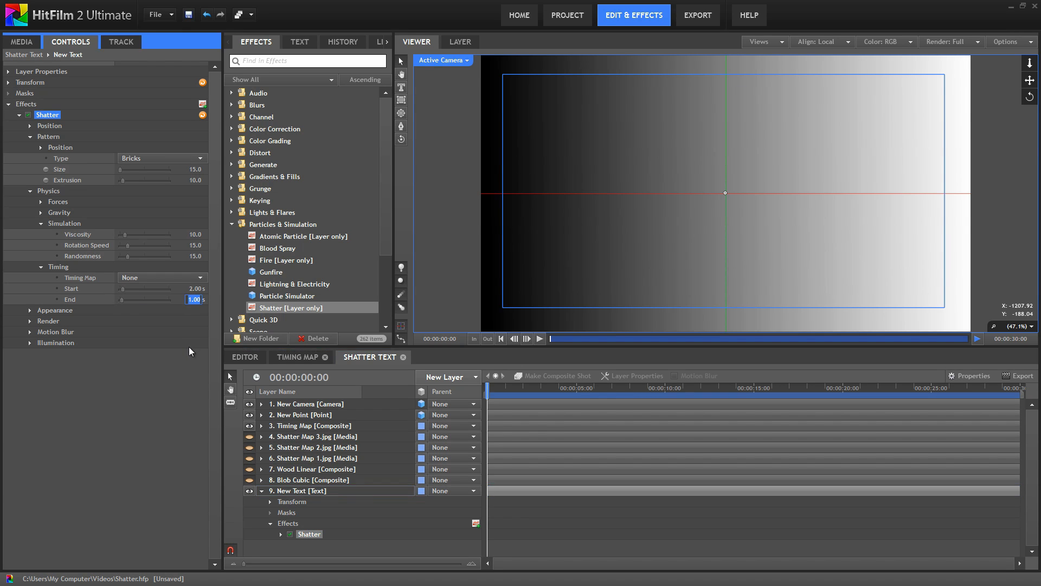
pyautogui.write('5')
pyautogui.press('Return')
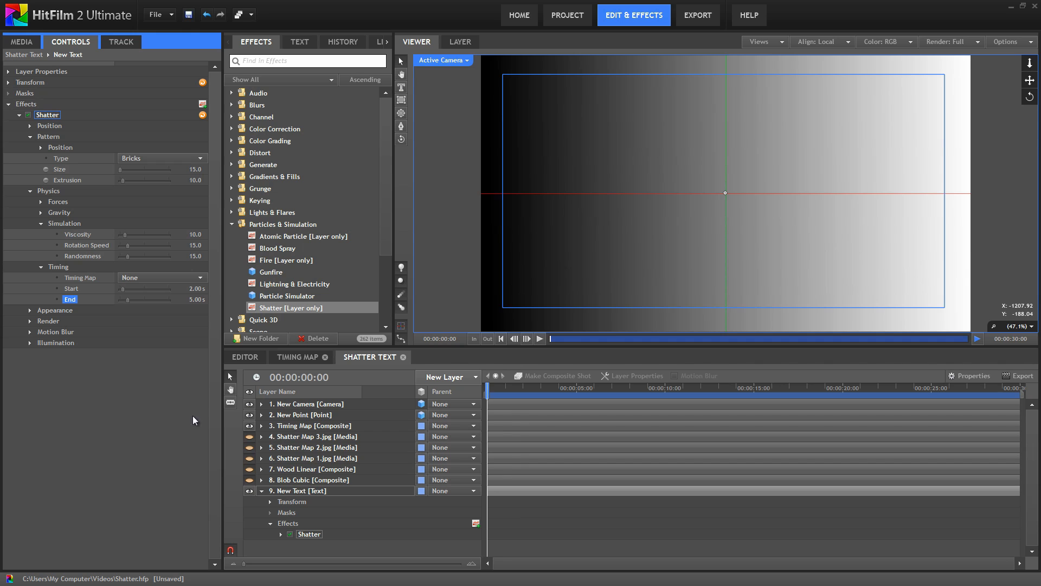
# Hide the Timing Map layer, select '3. Timing Map' as the shatter Timing Map, and play the preview.
pyautogui.click(250, 425)
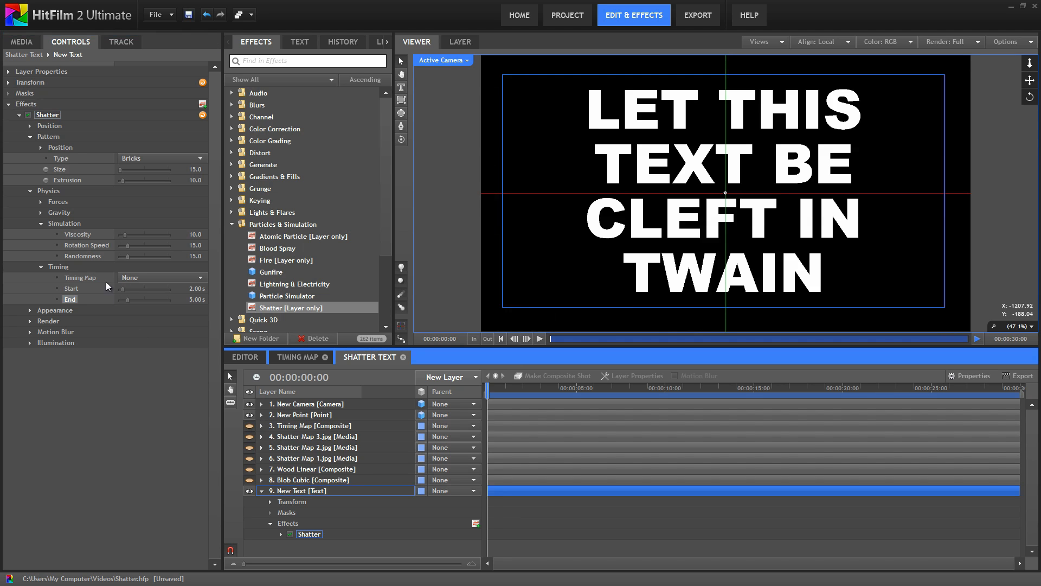
pyautogui.click(197, 278)
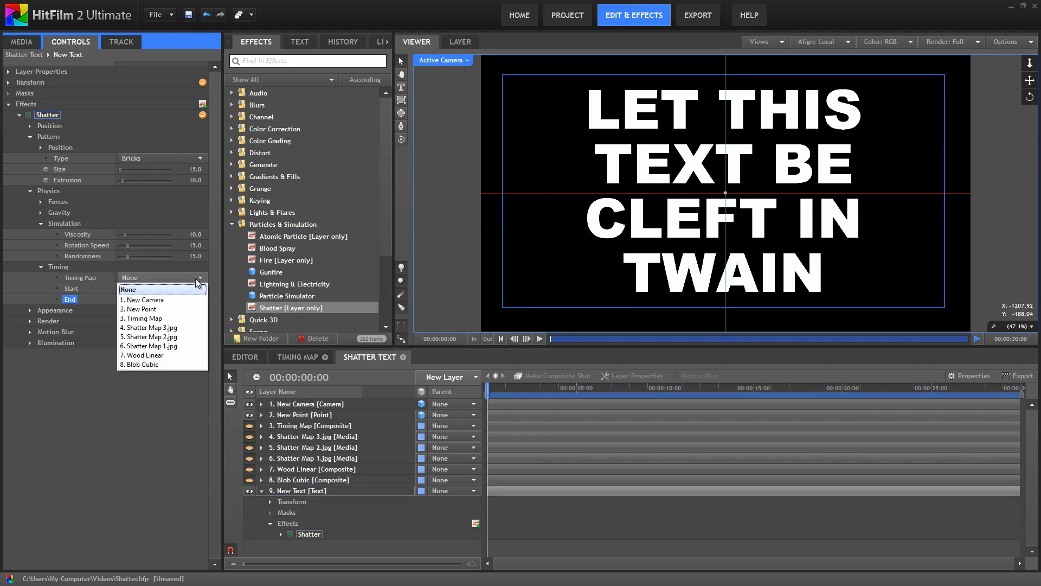
pyautogui.click(144, 318)
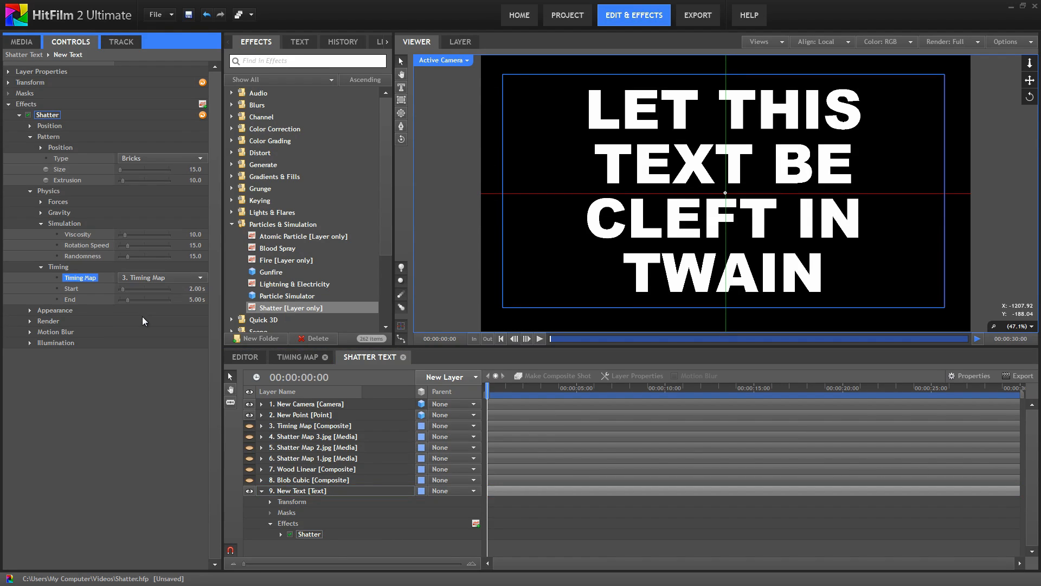
pyautogui.click(539, 339)
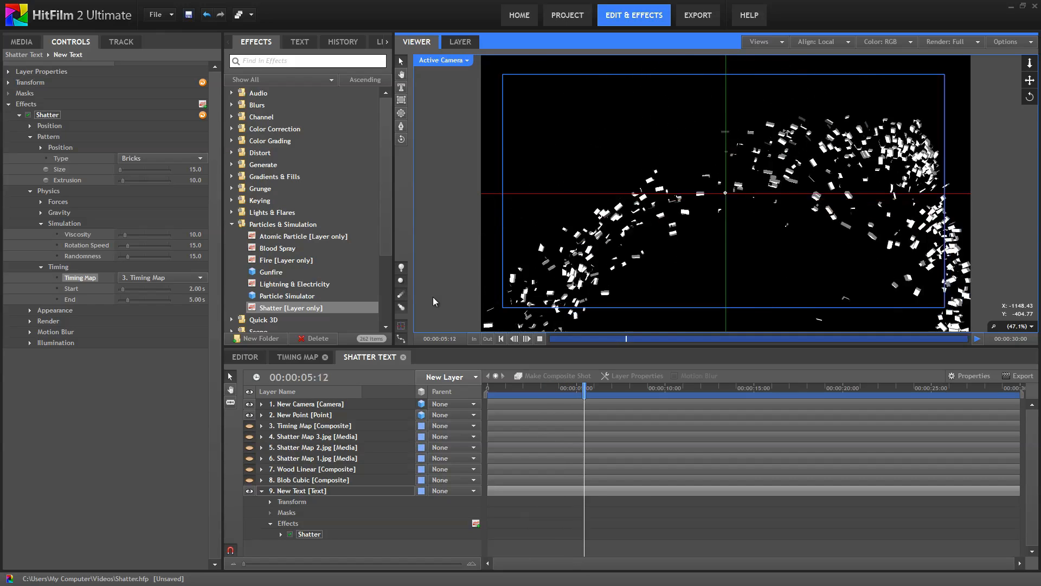
# Stop playback, collapse Pattern, Physics and Appearance, then open the Render View choices.
pyautogui.click(487, 387)
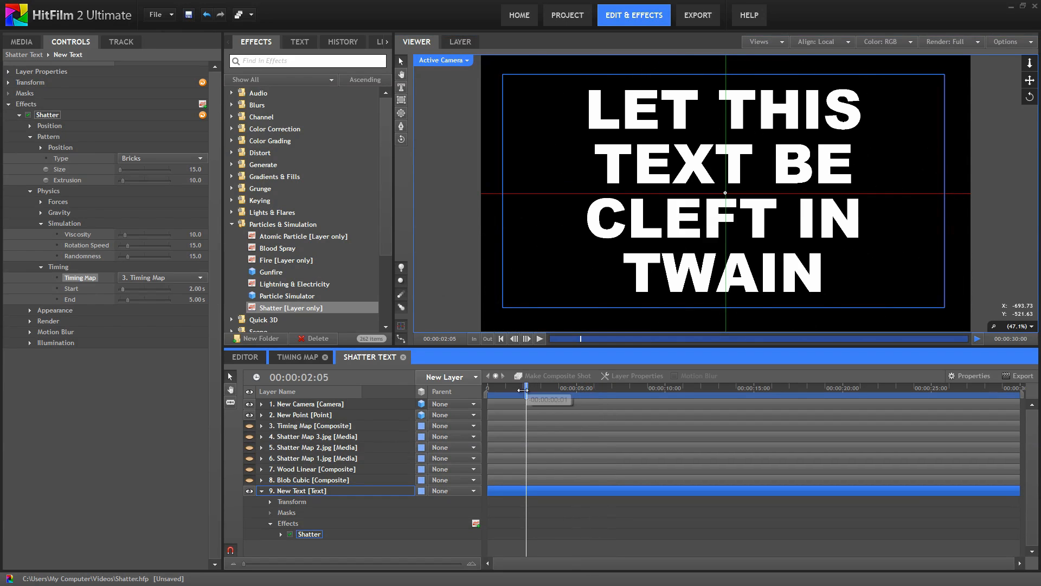
pyautogui.click(30, 309)
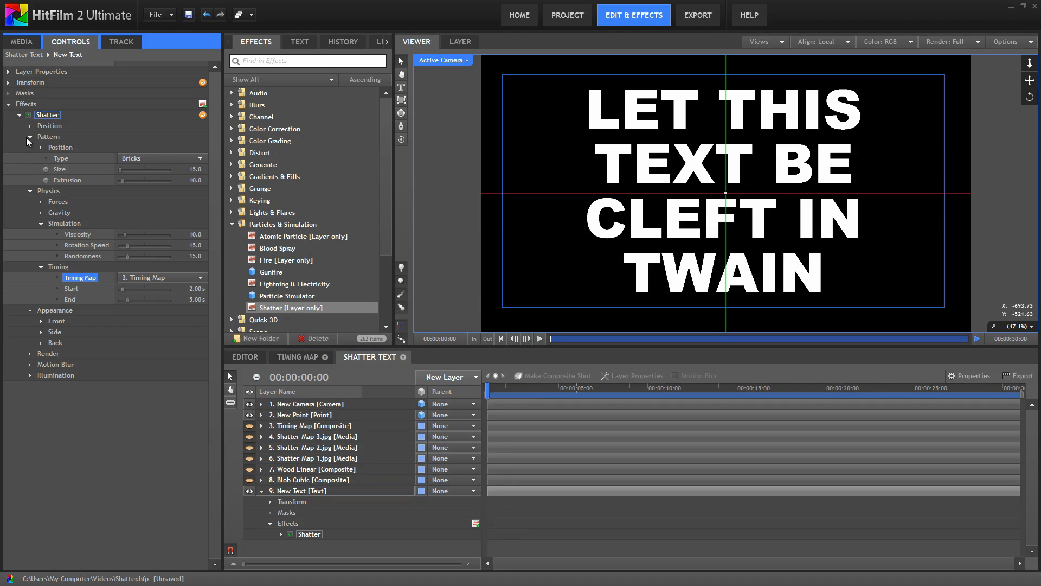
pyautogui.click(30, 137)
pyautogui.click(30, 147)
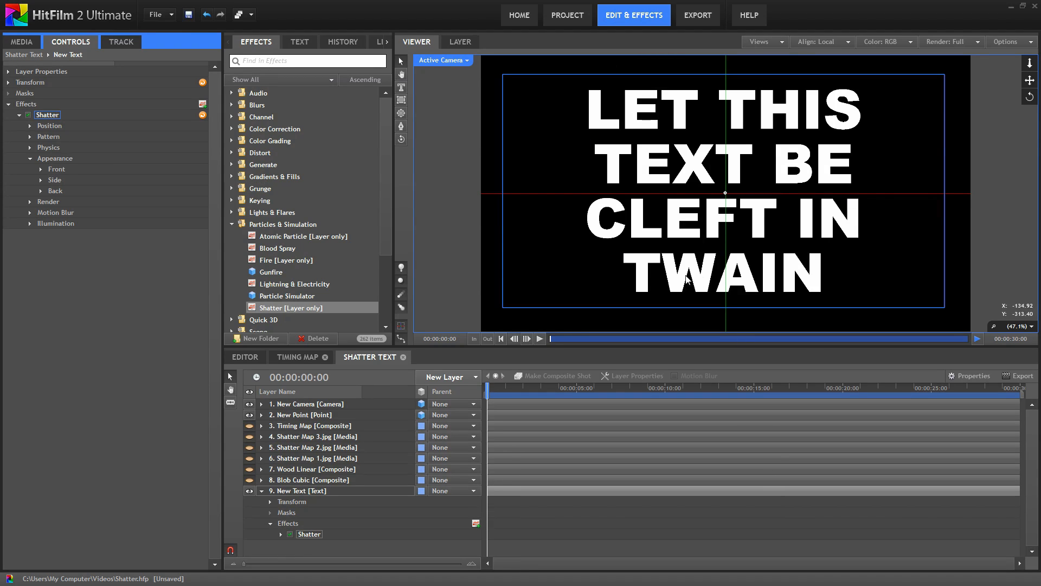
pyautogui.click(42, 180)
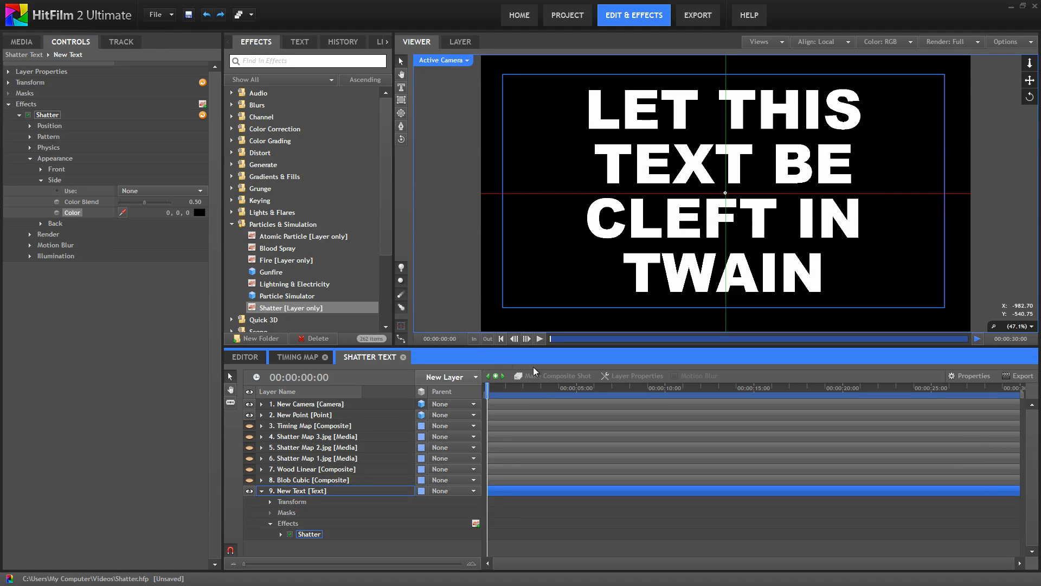
pyautogui.click(30, 158)
pyautogui.click(29, 169)
pyautogui.click(200, 182)
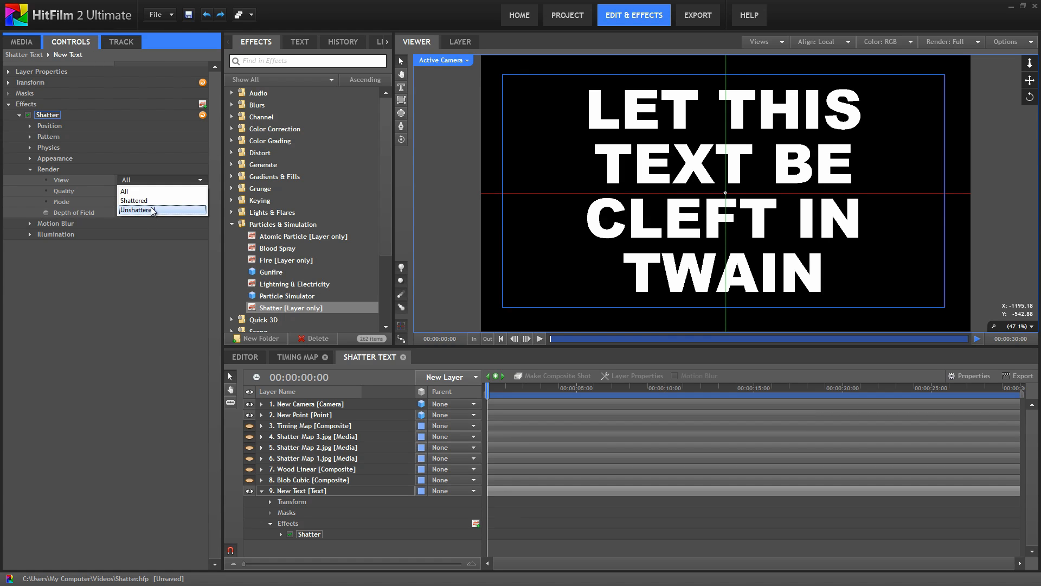
pyautogui.click(134, 200)
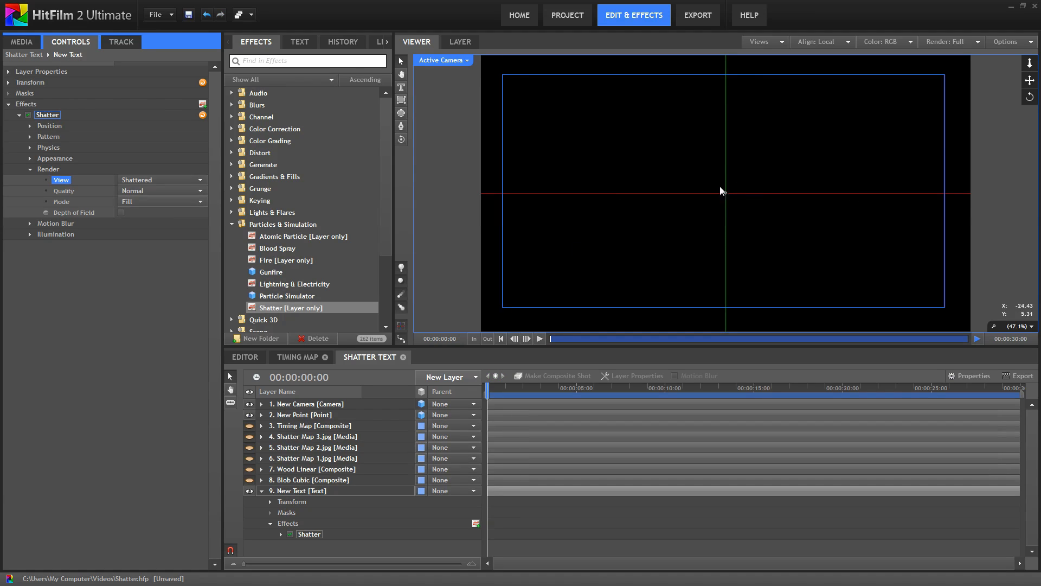
pyautogui.click(540, 338)
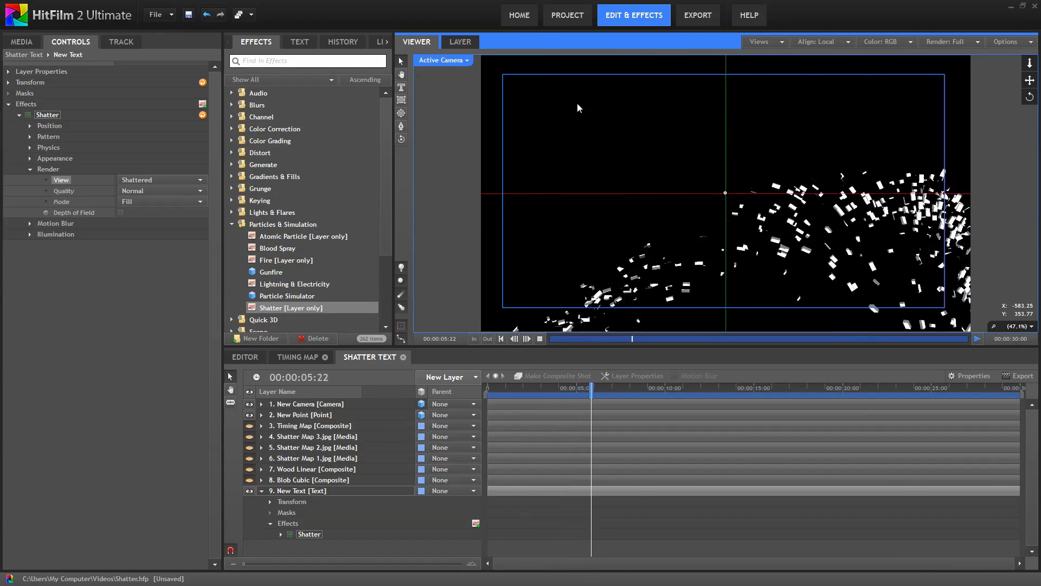
pyautogui.click(539, 338)
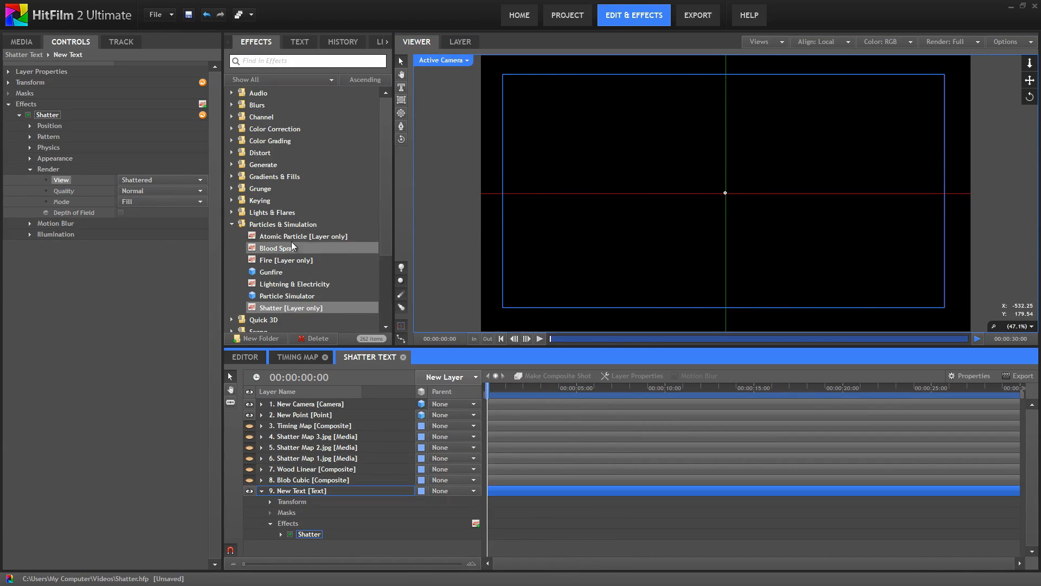
pyautogui.click(185, 180)
pyautogui.click(152, 188)
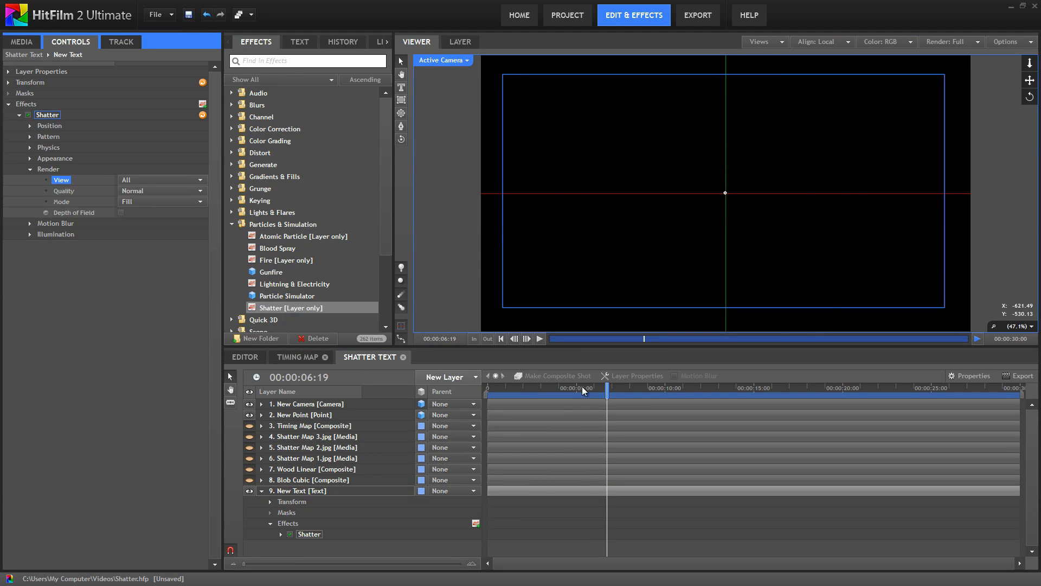
pyautogui.click(564, 388)
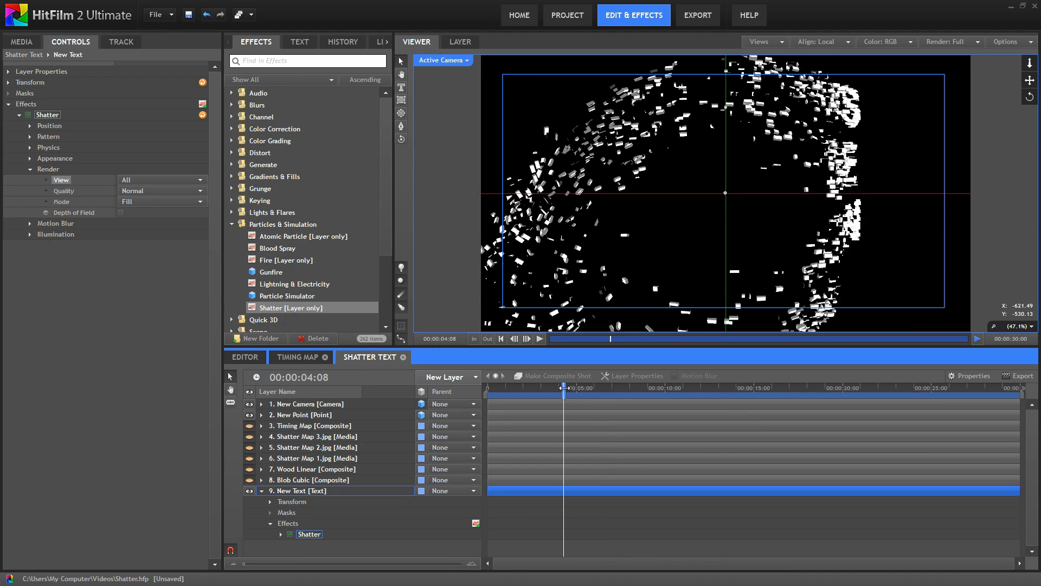
pyautogui.click(197, 205)
pyautogui.click(136, 223)
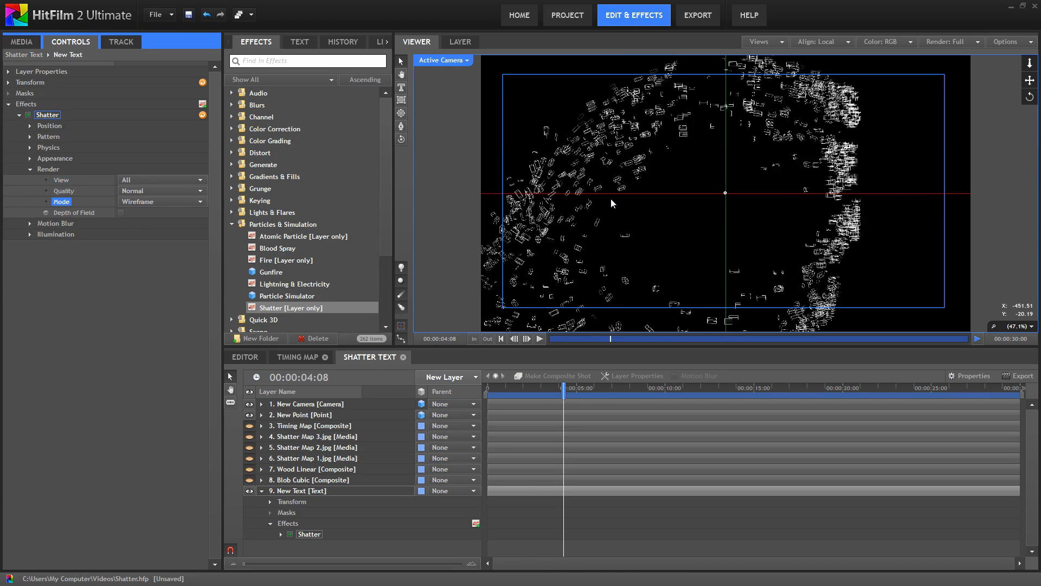
pyautogui.moveTo(562, 394); pyautogui.dragTo(540, 394)
pyautogui.click(200, 202)
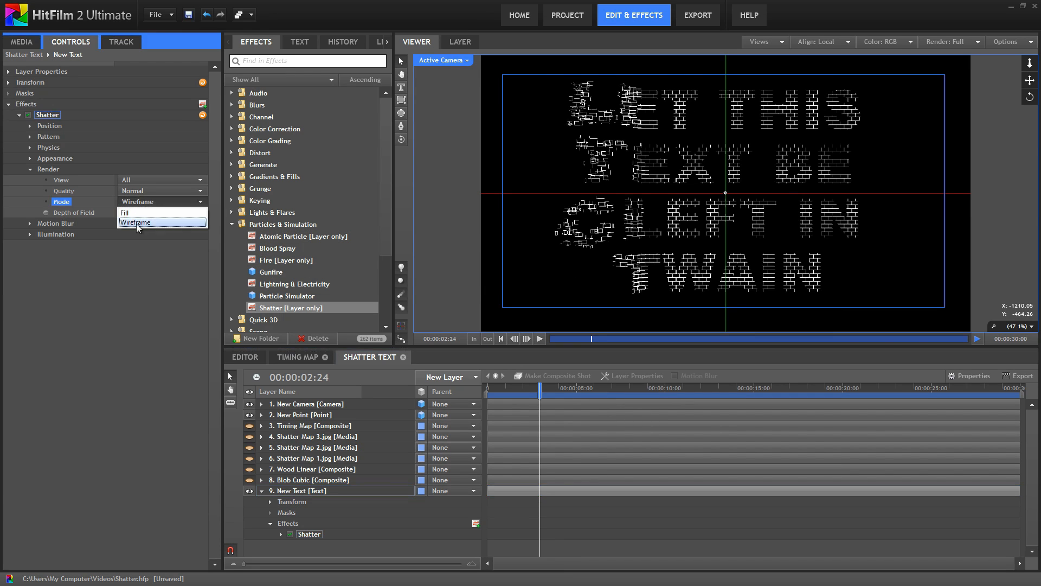
pyautogui.click(134, 212)
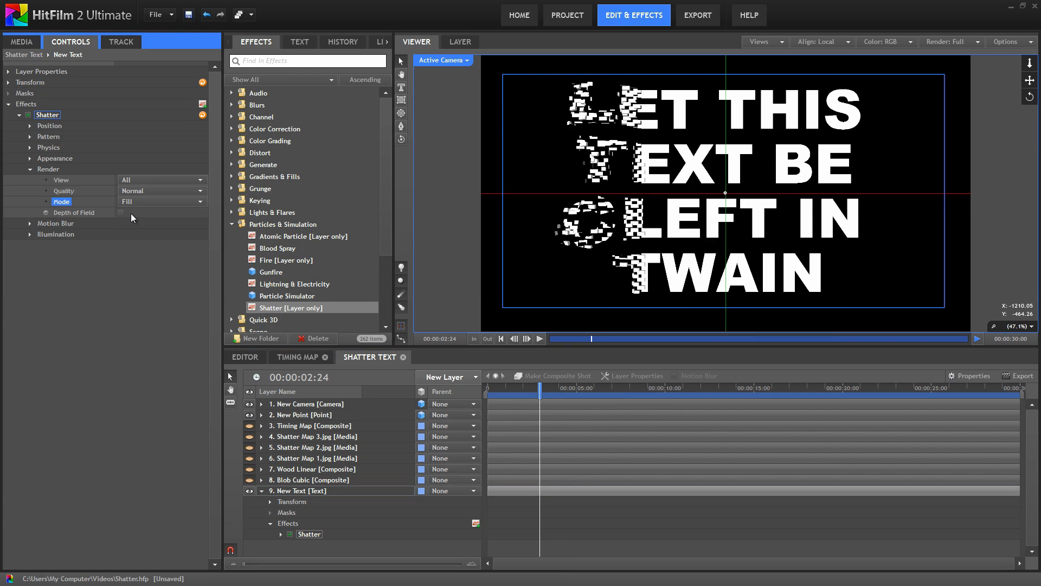
# Preview Comp Settings motion blur mid-shatter, then set the Motion Blur mode back to Off.
pyautogui.click(30, 170)
pyautogui.click(31, 180)
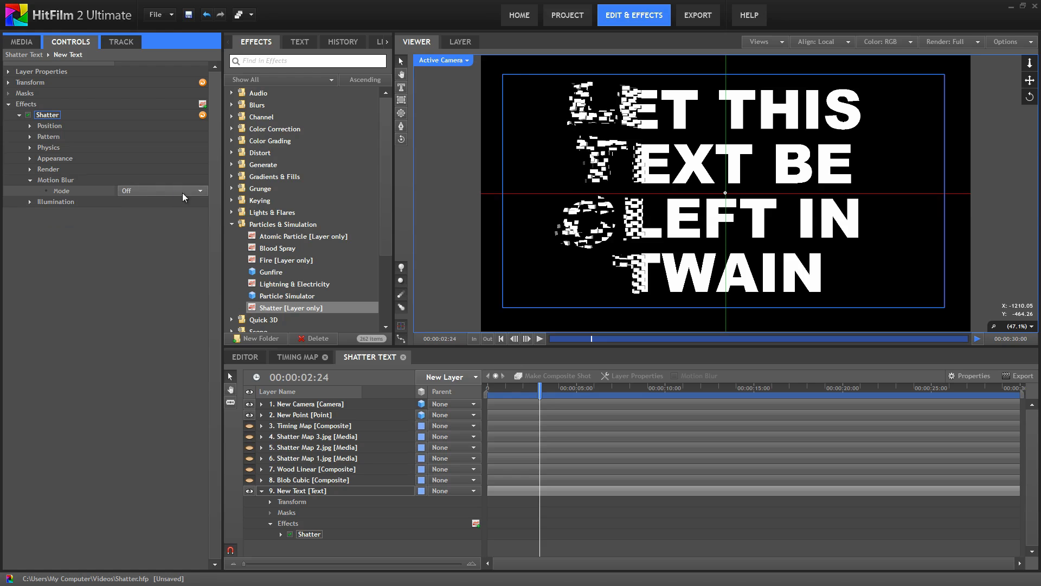
pyautogui.click(200, 191)
pyautogui.click(168, 212)
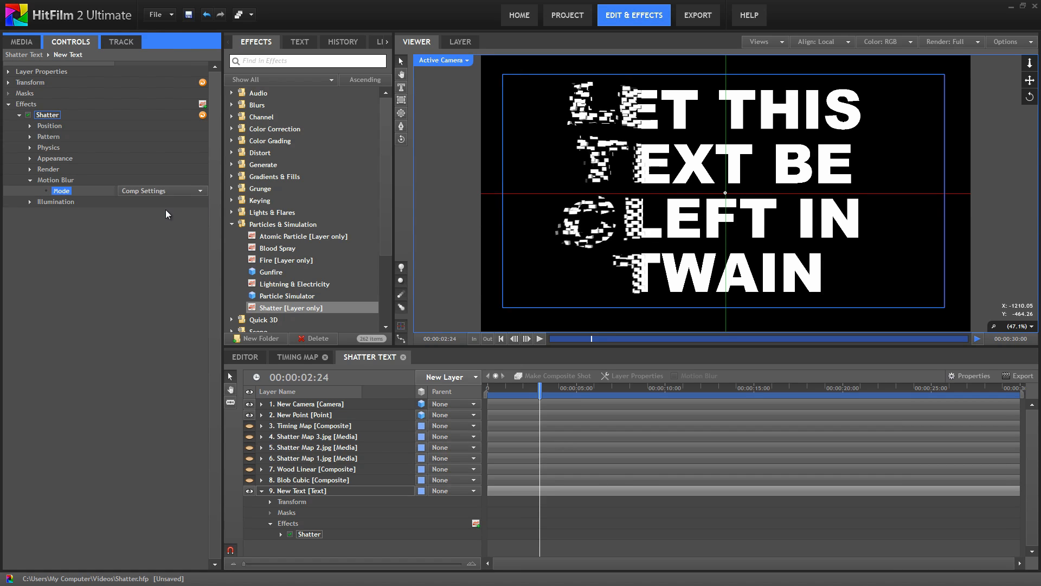
pyautogui.click(540, 389)
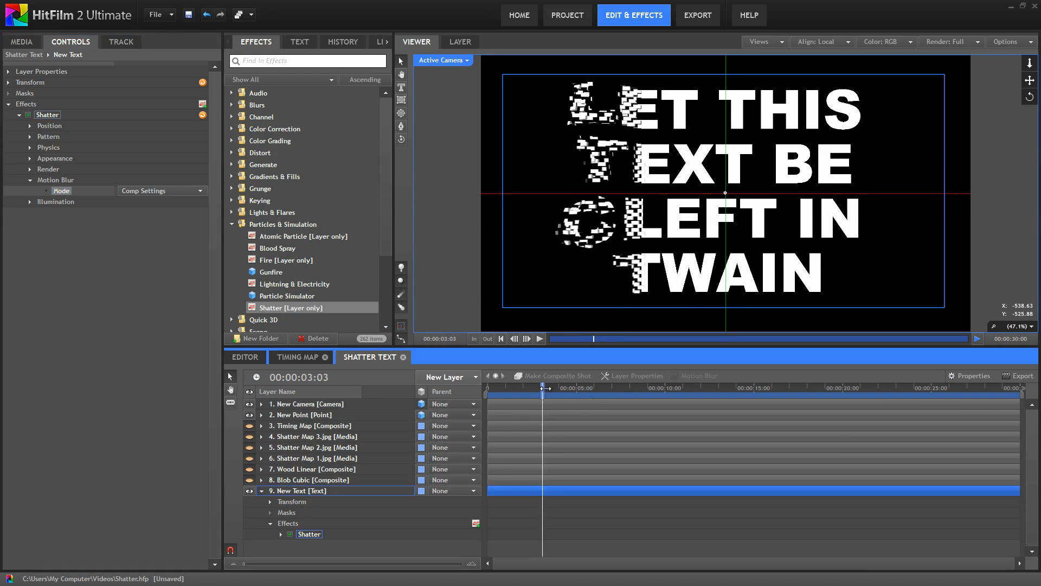
pyautogui.press('space')
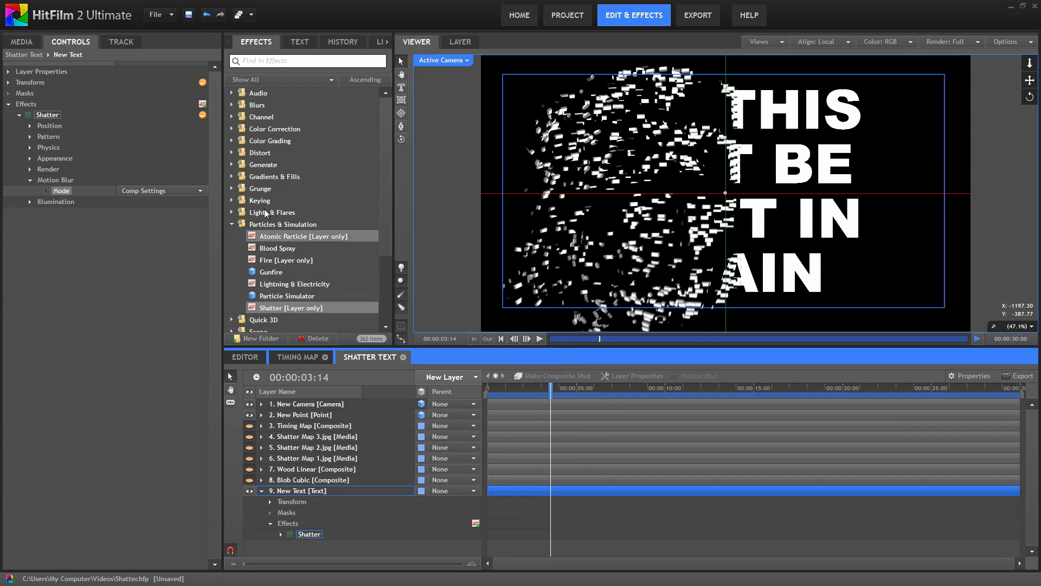
pyautogui.click(185, 192)
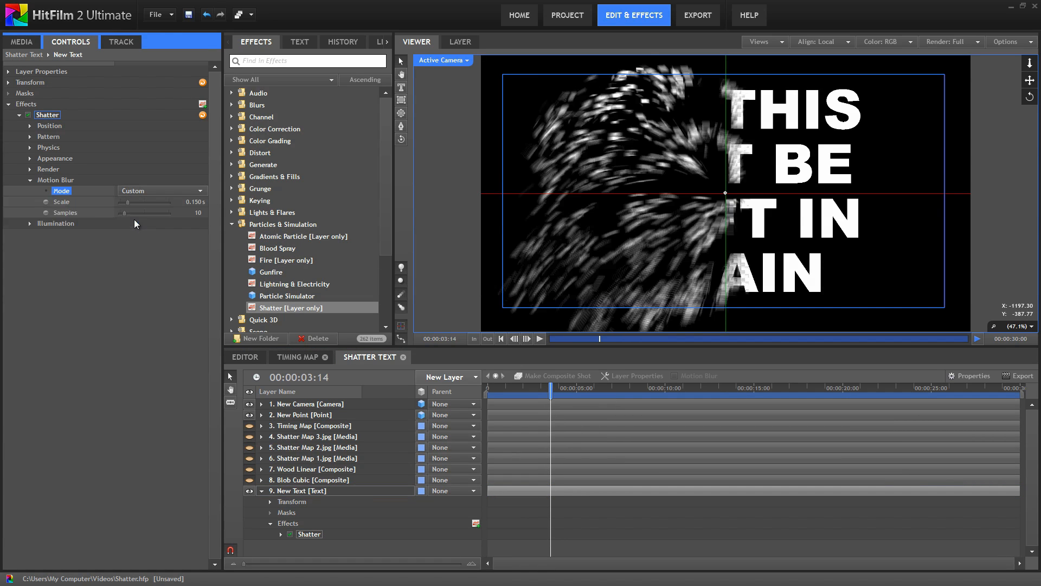
pyautogui.click(200, 190)
pyautogui.click(154, 201)
pyautogui.click(29, 180)
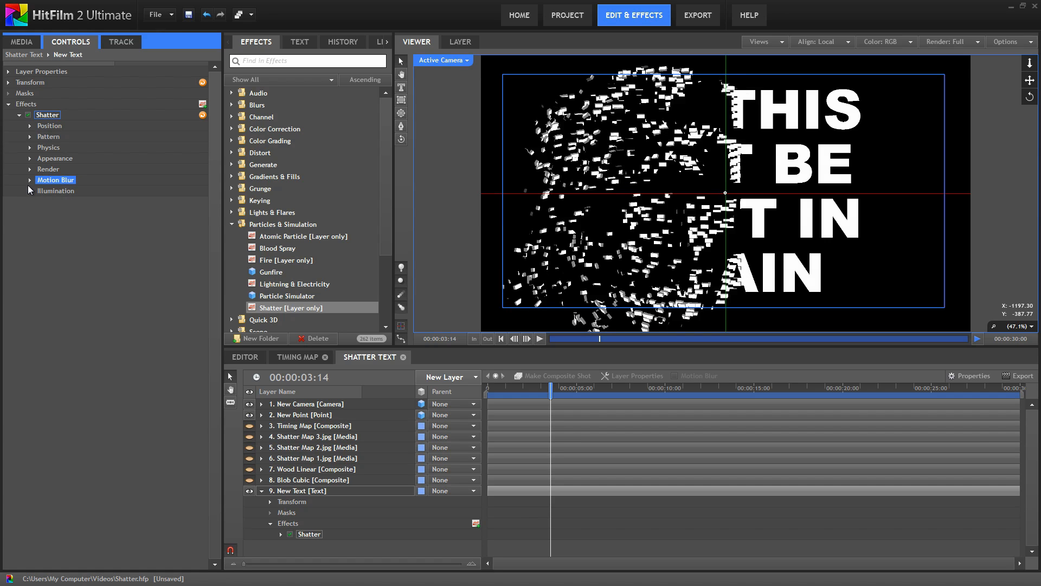
# Keep the shatter Illumination type on Comp Lights.
pyautogui.click(30, 190)
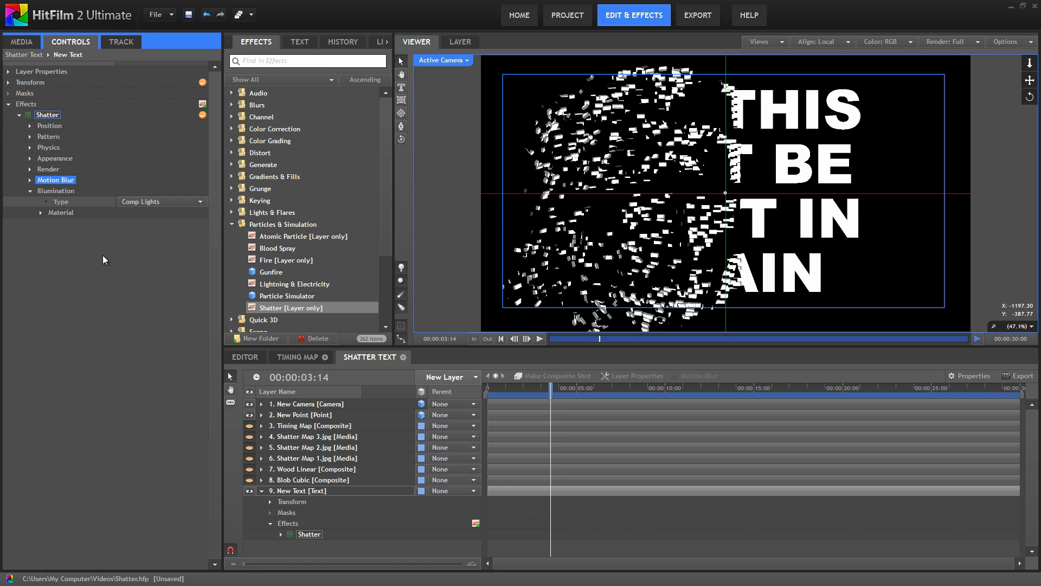
pyautogui.click(157, 202)
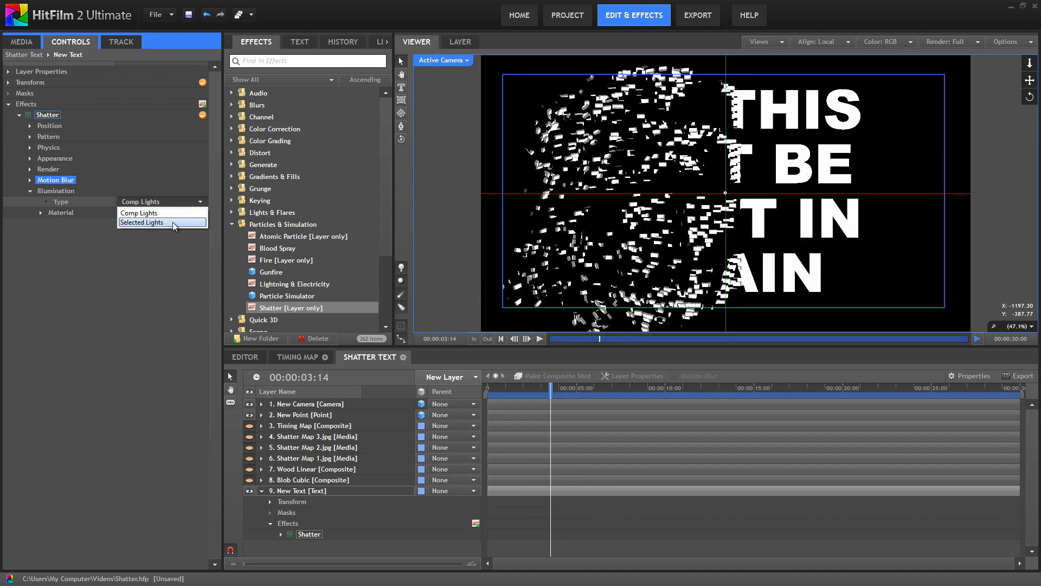
pyautogui.click(170, 238)
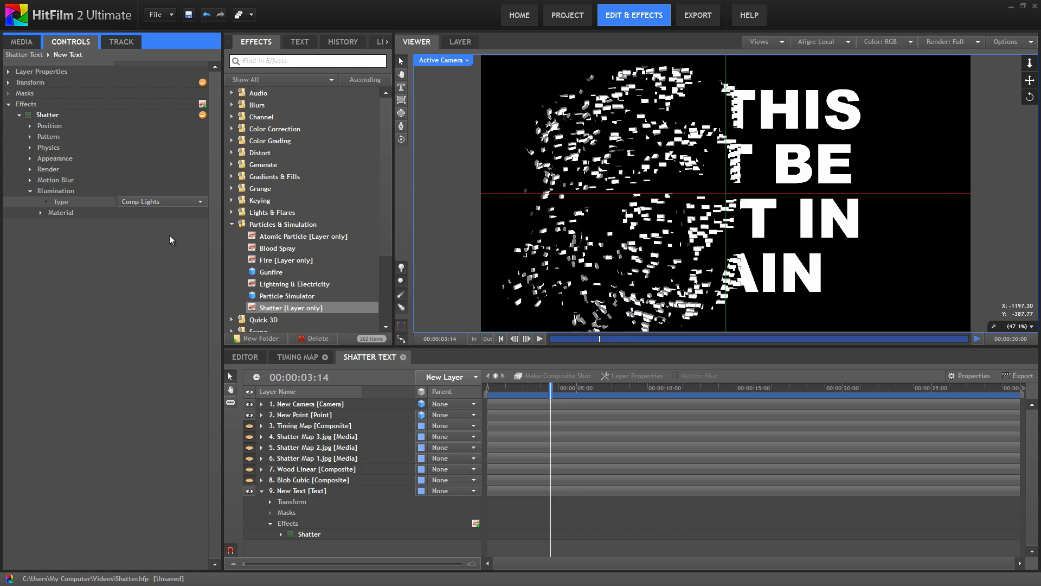